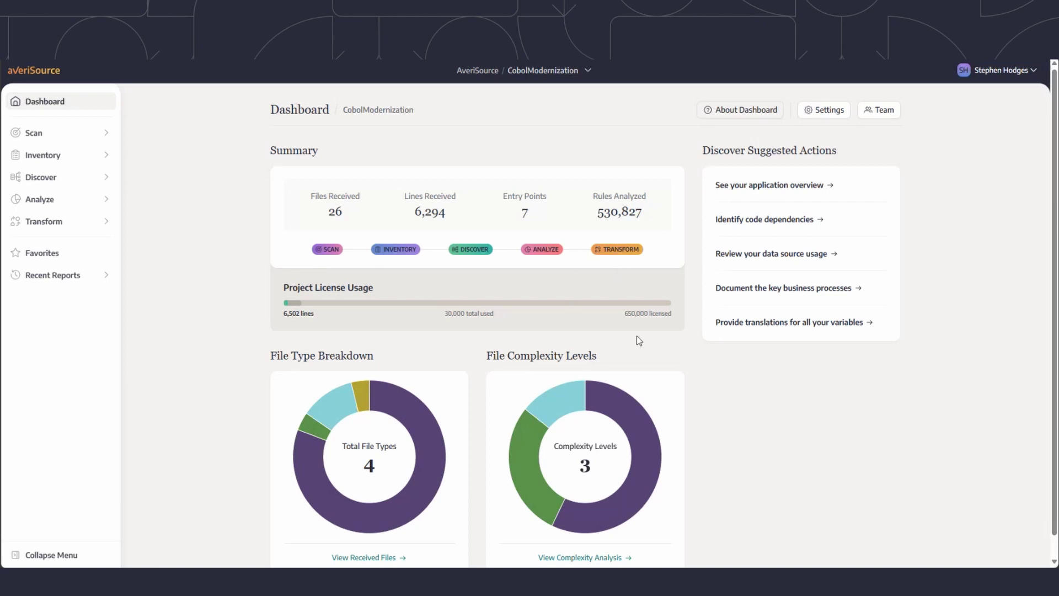
Review the project's Scan summary, its File Analysis by language and the full list of Risk Factors
left_click(67, 138)
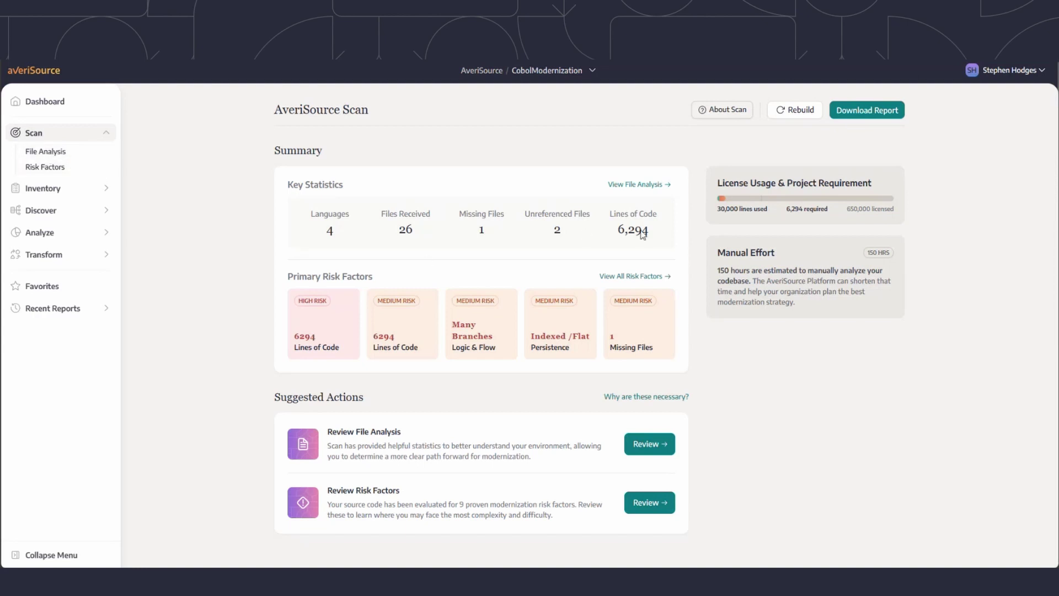
left_click(59, 152)
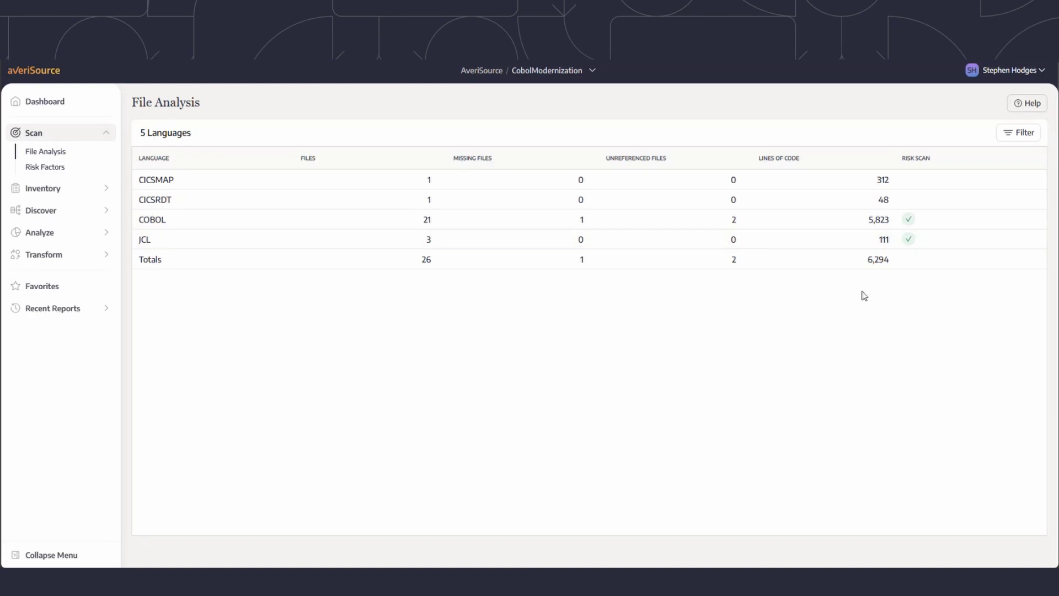
left_click(53, 168)
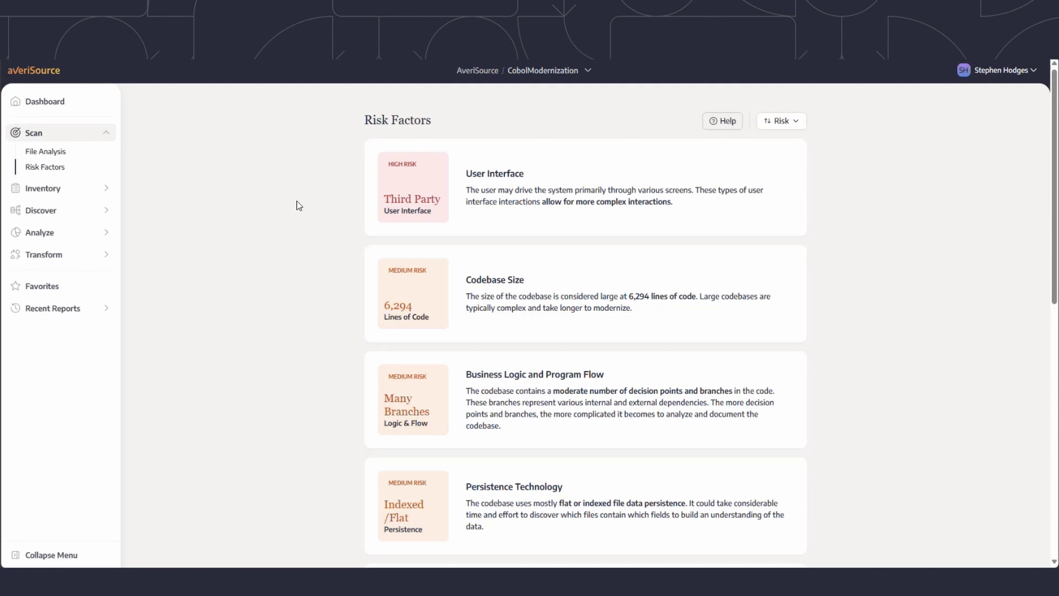
scroll(299, 203, "down", 7)
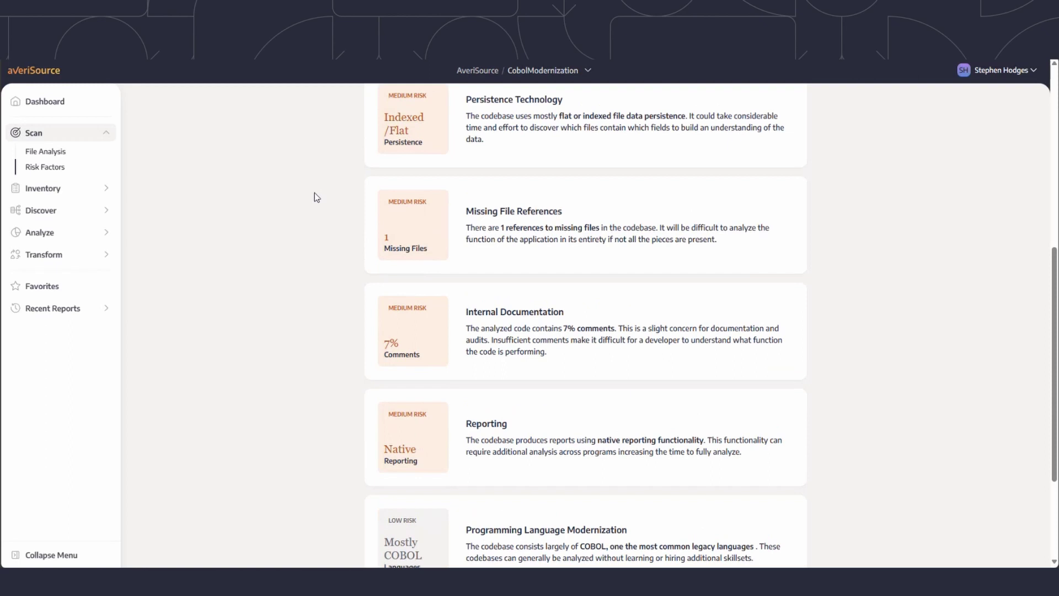
scroll(315, 193, "down", 3)
scroll(314, 196, "down", 1)
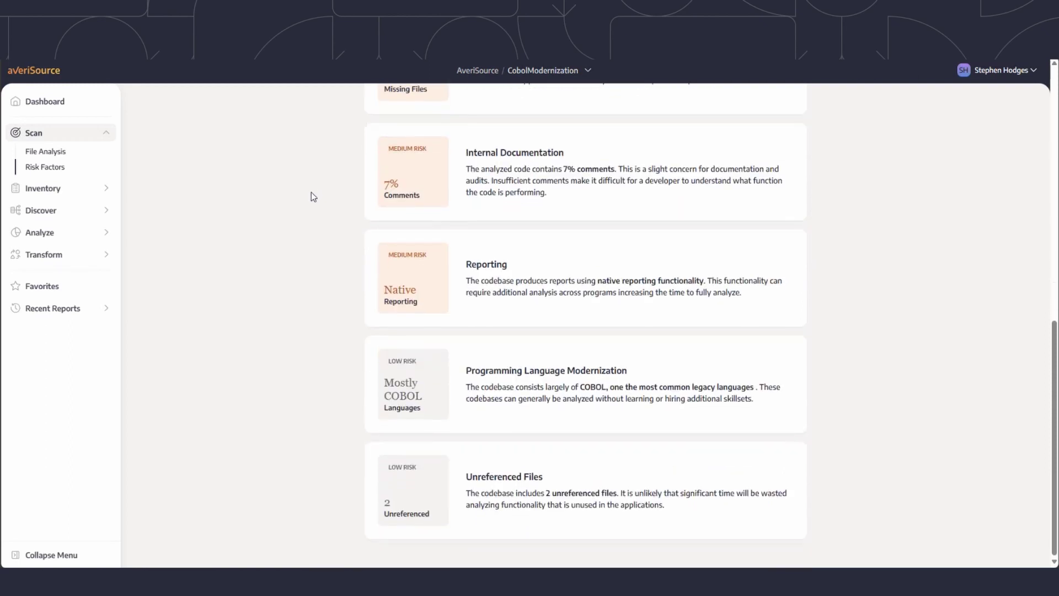
Check the missing inventory file WEBSMENU by viewing its reference at line 73 of ACCT00.CBL, and close the details
left_click(54, 195)
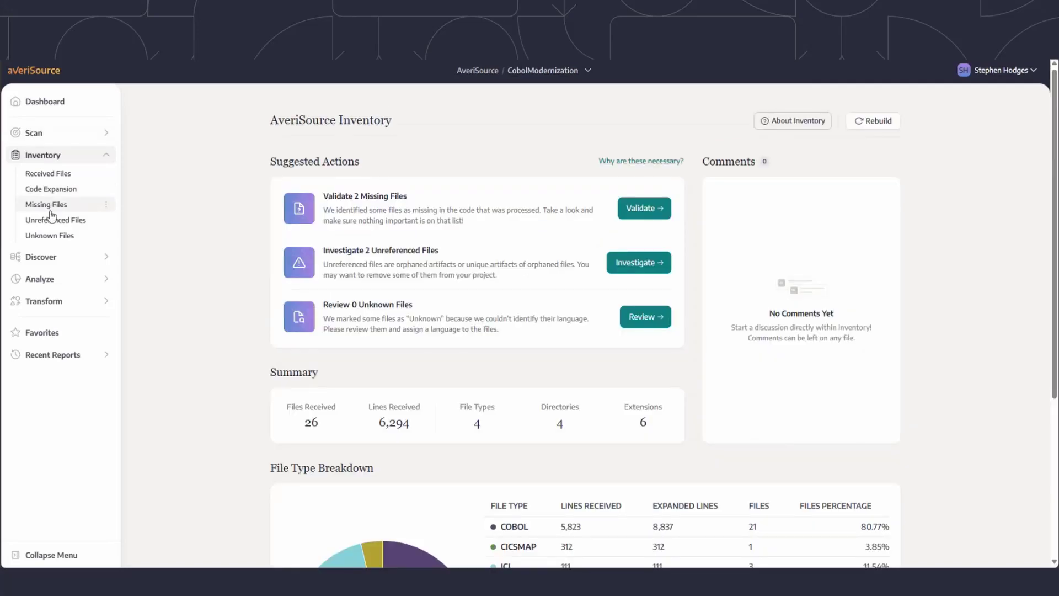
left_click(53, 207)
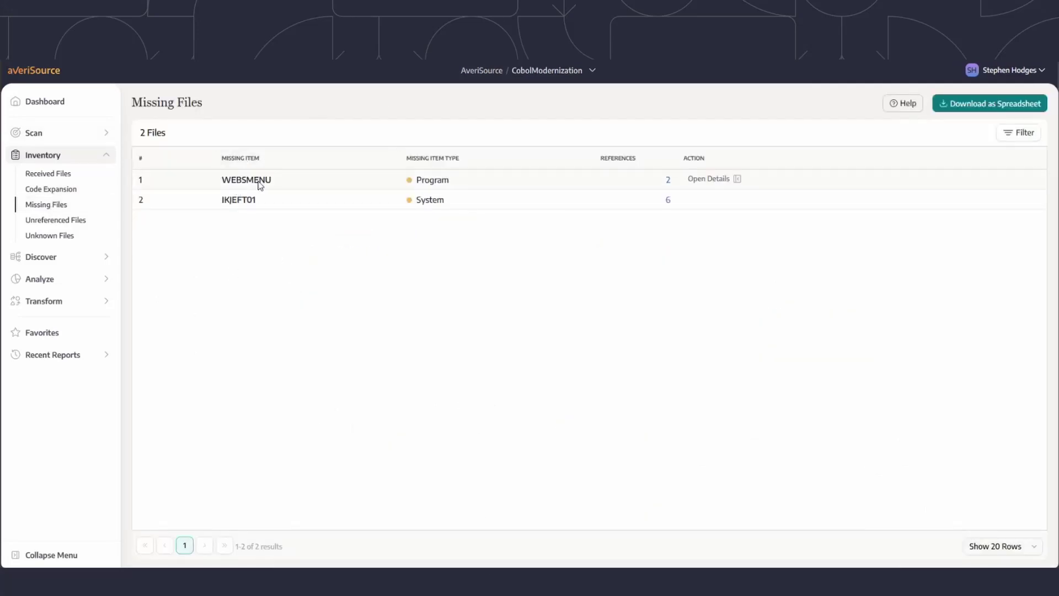
left_click(669, 182)
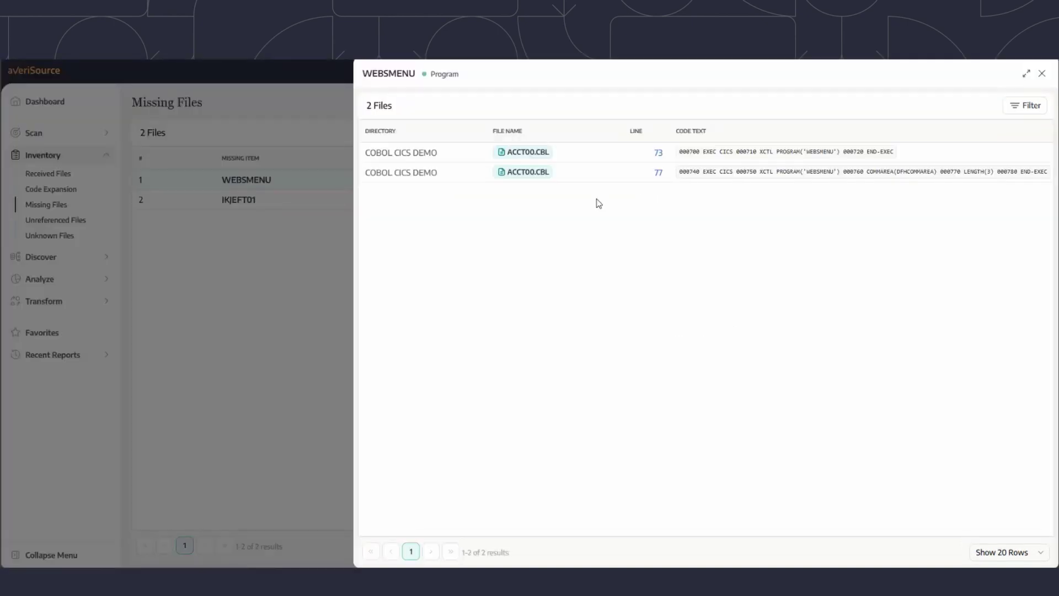
left_click(658, 154)
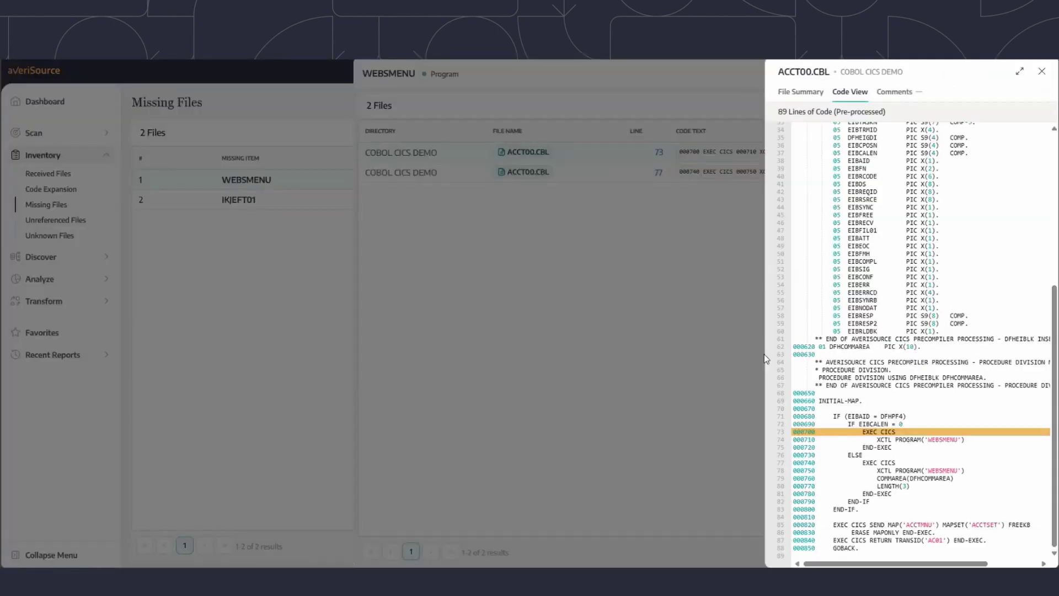
left_click(251, 302)
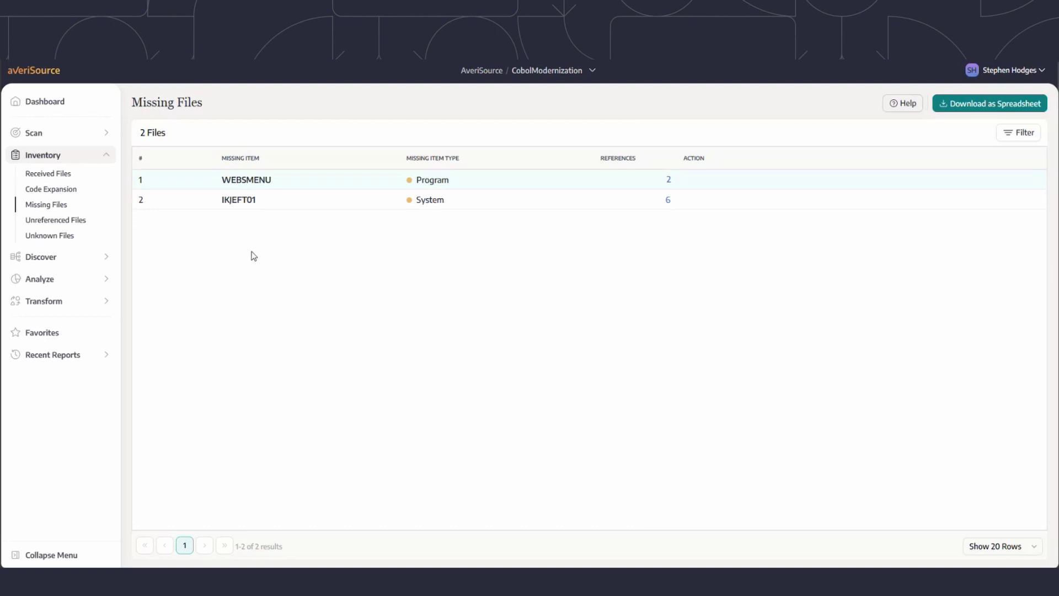
Open Discover's Process Identification view to examine how entry programs map to business activities
left_click(46, 259)
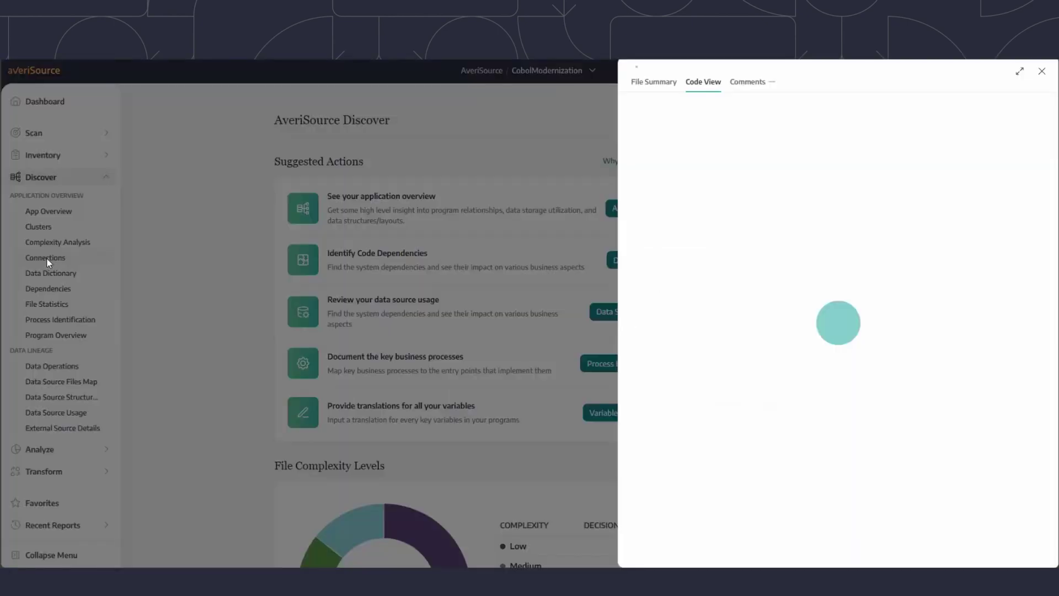
left_click(197, 288)
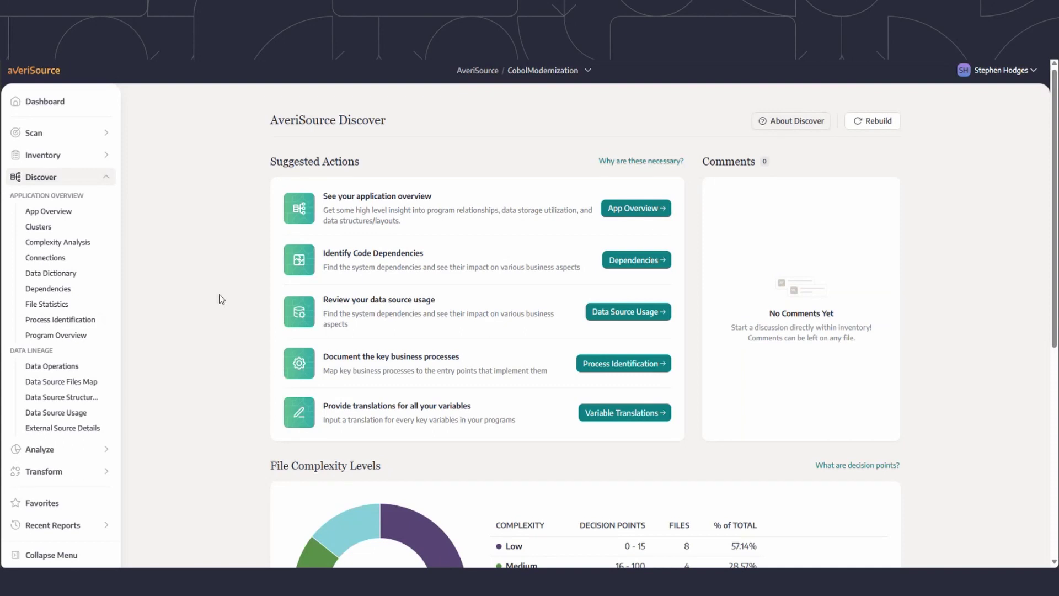
left_click(67, 321)
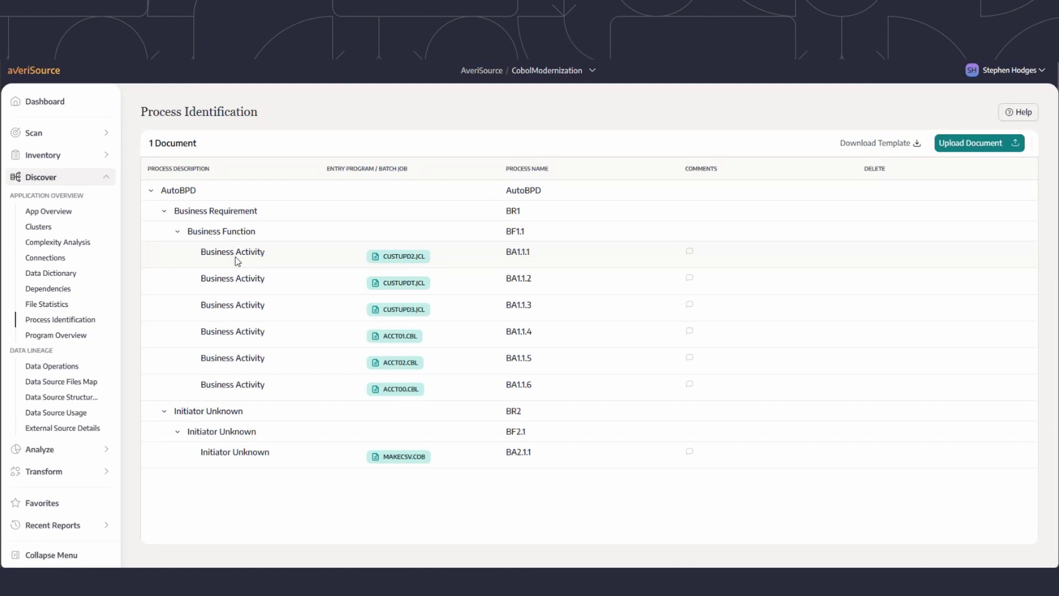
Organize the Discover clusters by Connections with online programs excluded, and inspect the details of the CUSTUPD2.JCL cluster
left_click(77, 227)
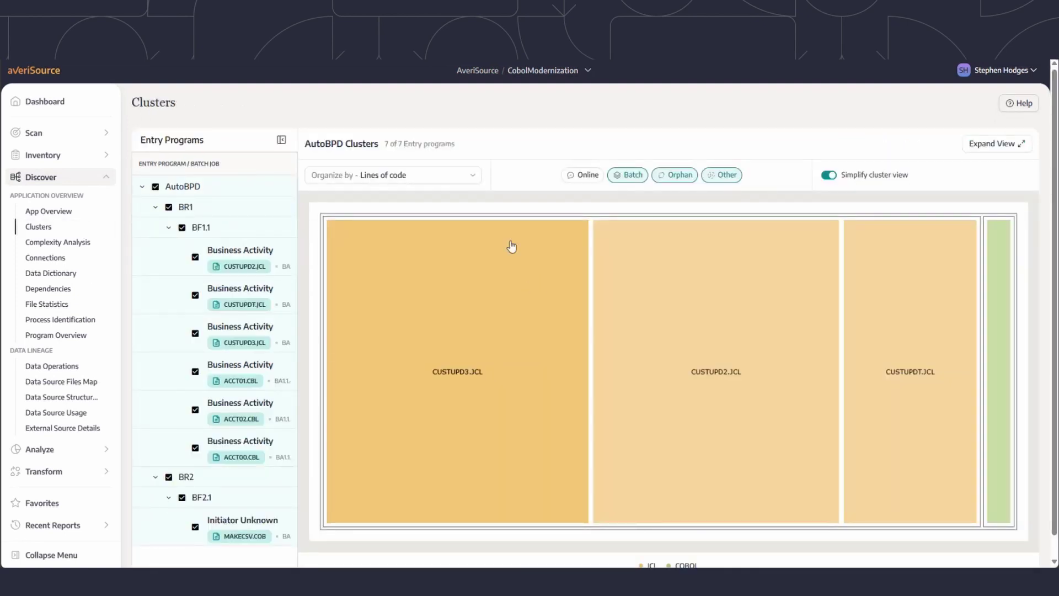
left_click(584, 176)
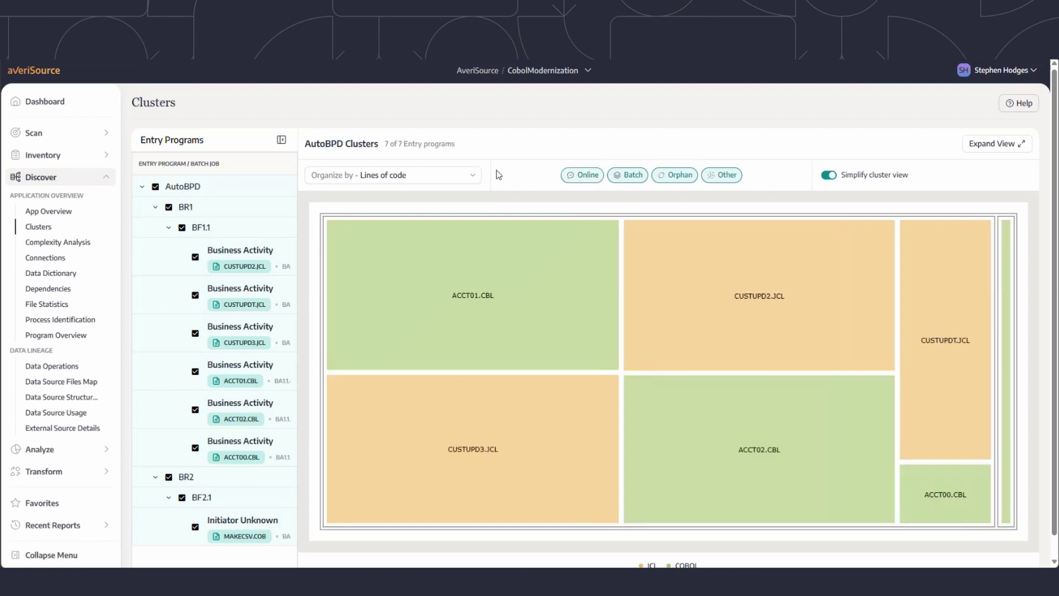
left_click(437, 175)
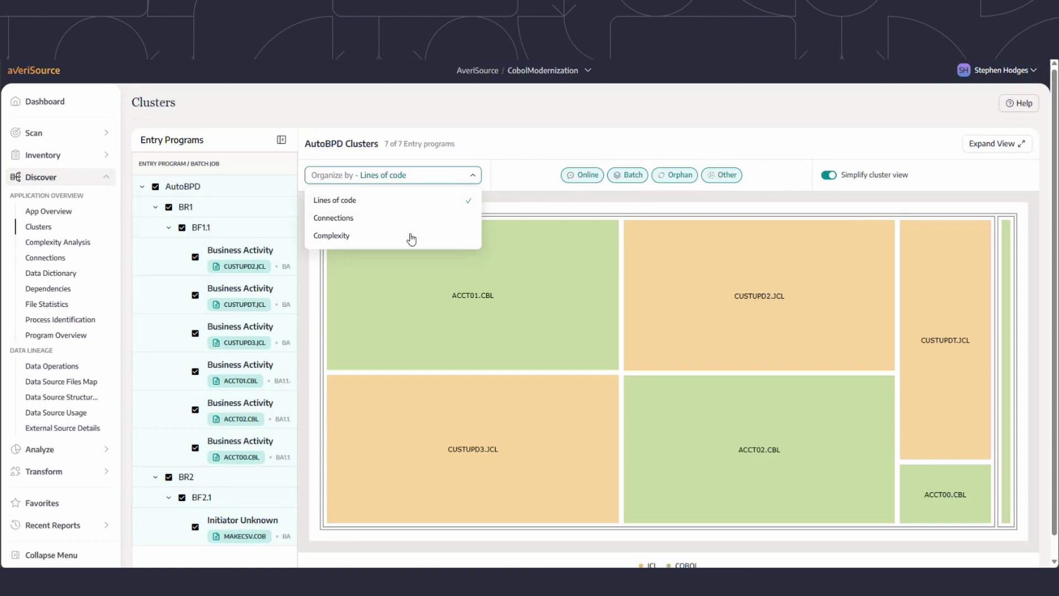
left_click(418, 218)
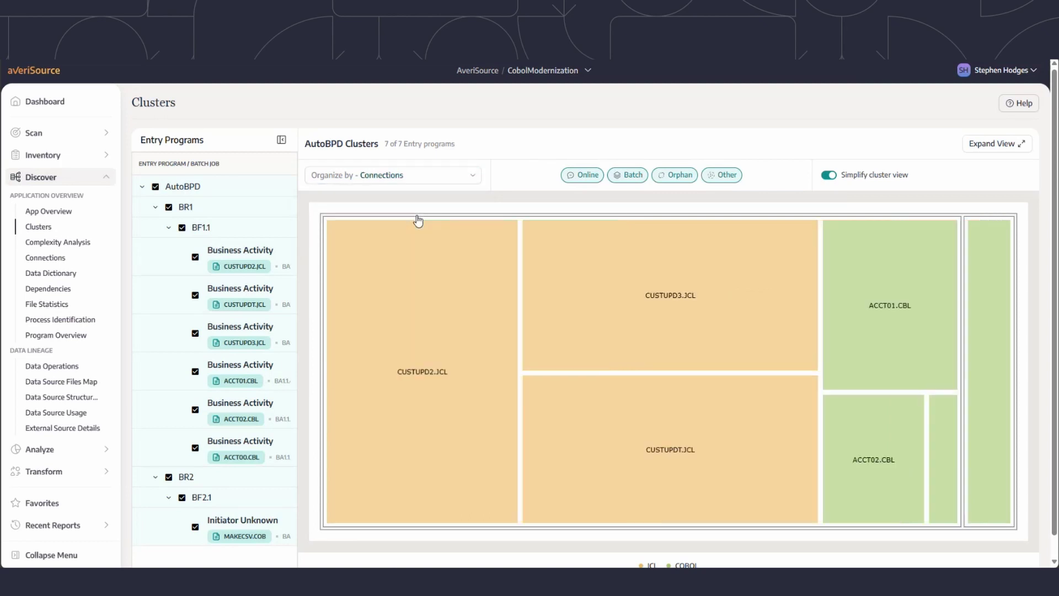
left_click(588, 176)
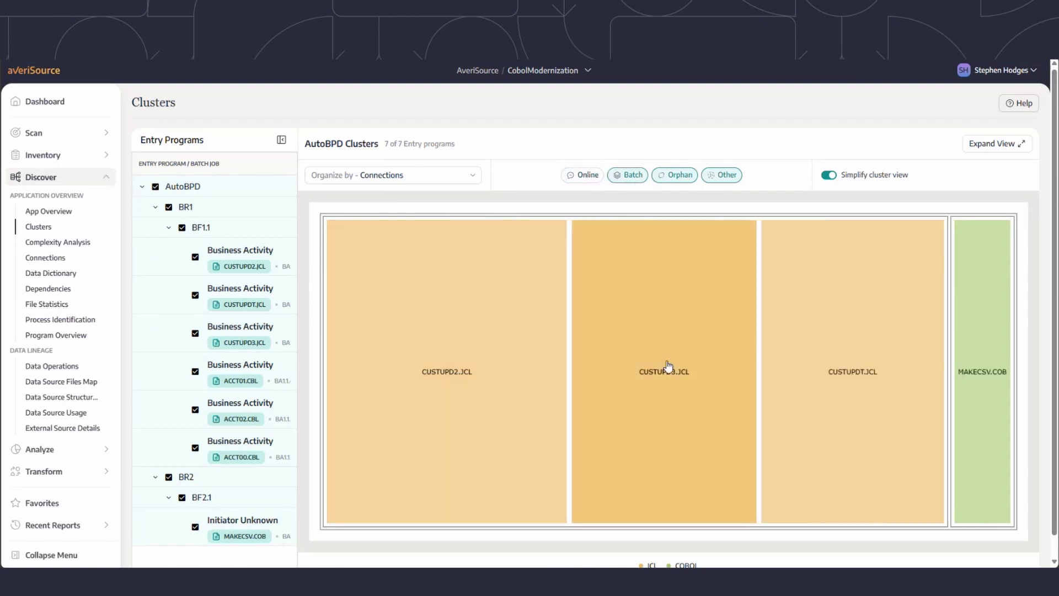
mouse_move(436, 302)
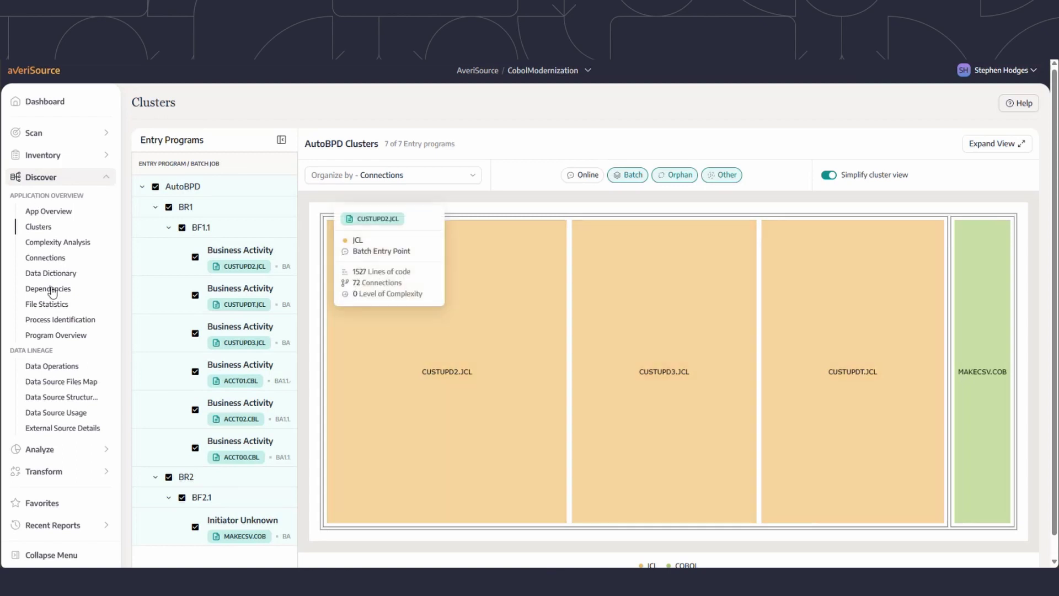
Filter the Discover Connections table by the entry point custupd2
left_click(46, 257)
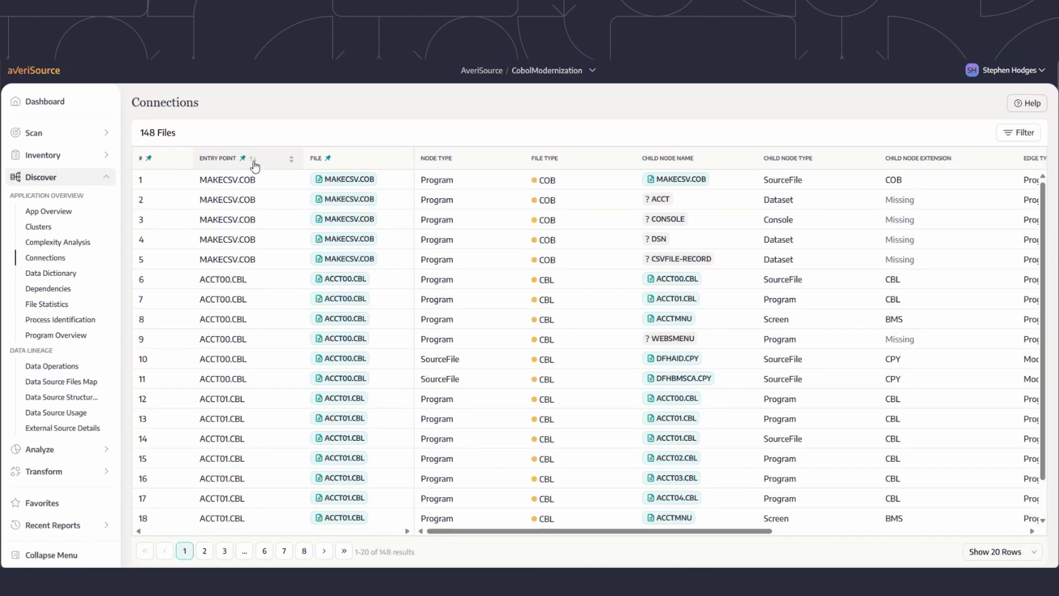
left_click(292, 160)
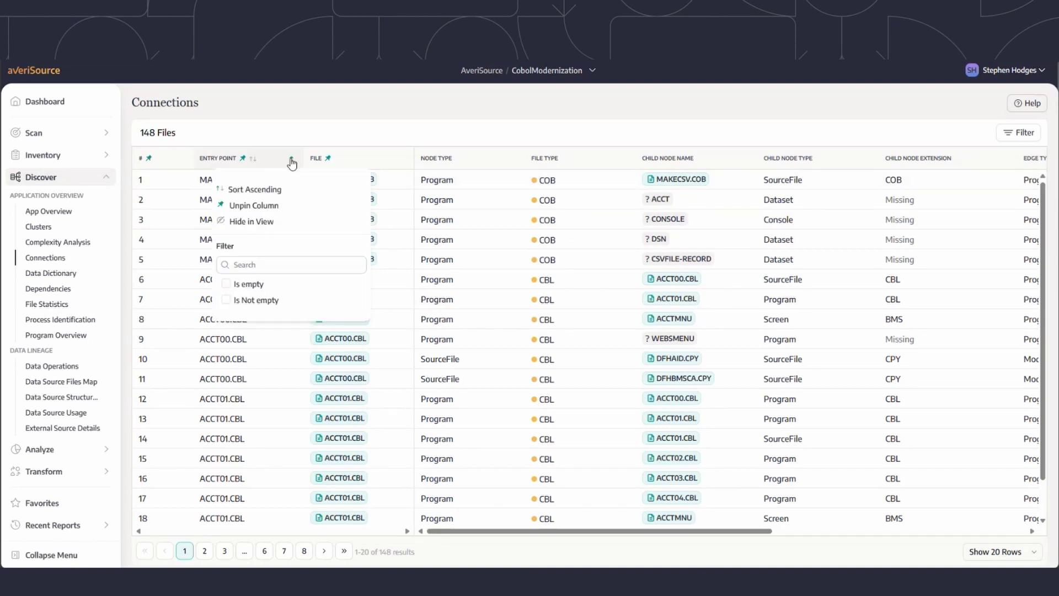
left_click(302, 266)
type("custupd2")
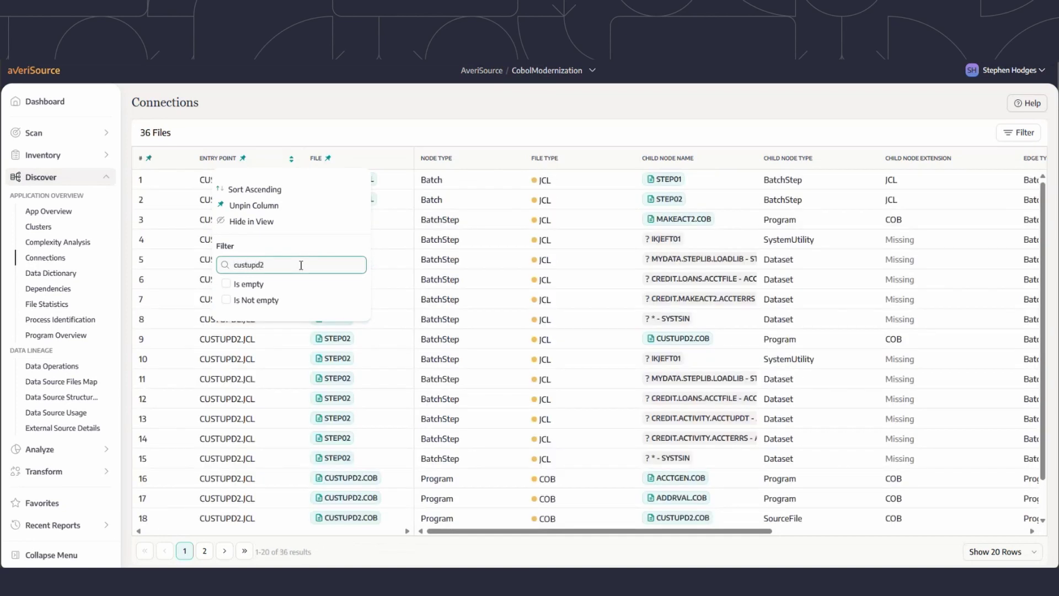
left_click(535, 132)
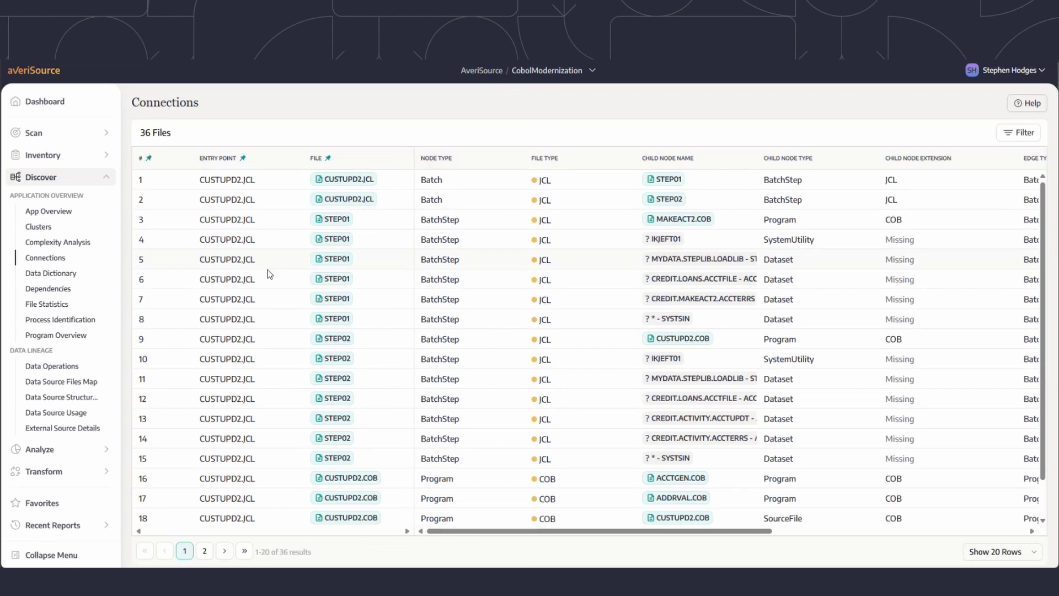
Show 100 rows in the Connections table and examine all the filtered connections, including their edge types and operations
left_click(994, 557)
left_click(1002, 535)
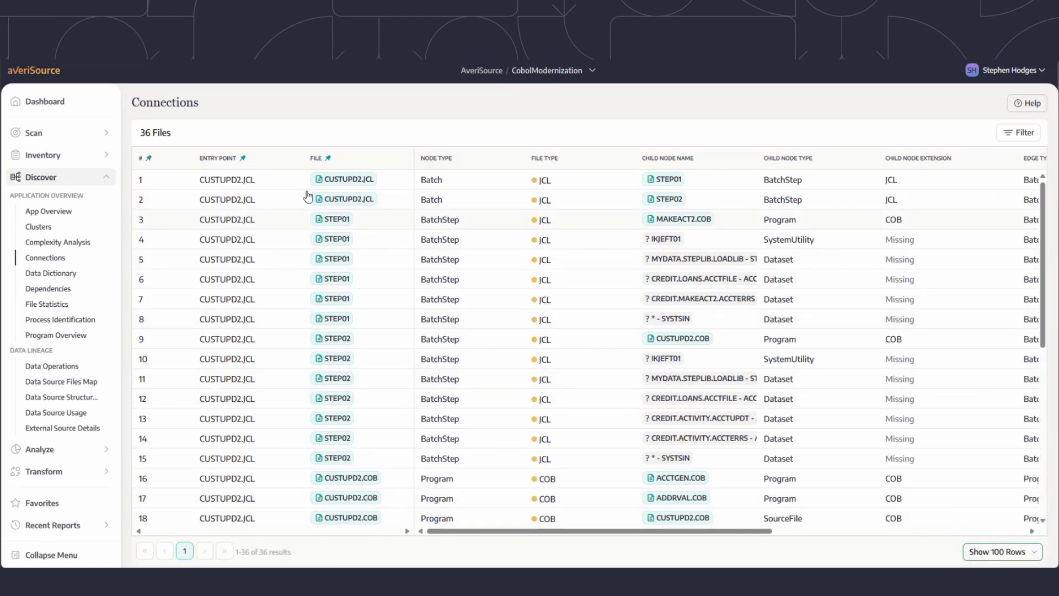
scroll(279, 285, "down", 6)
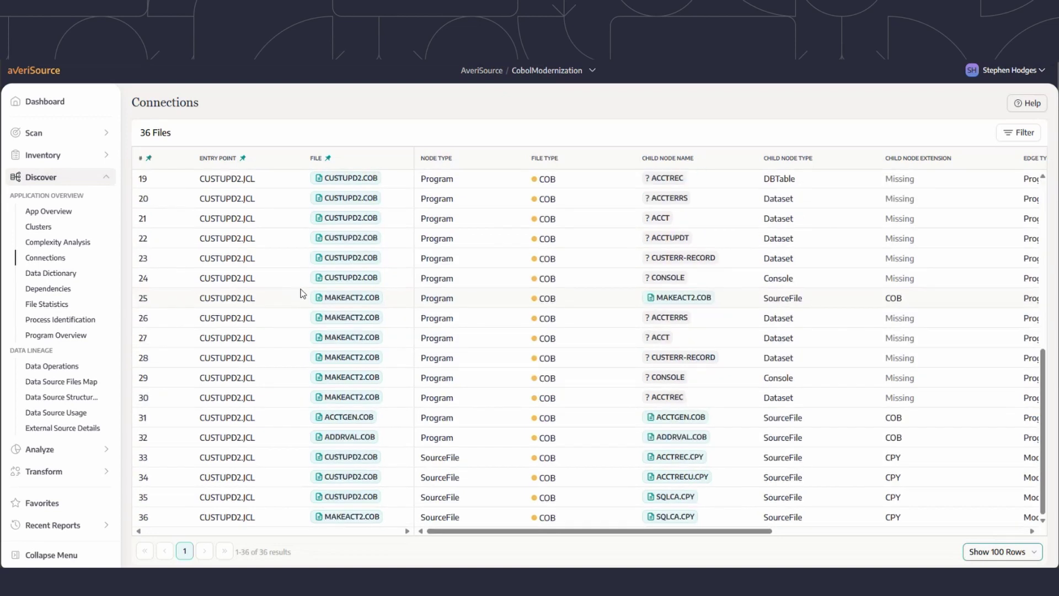
scroll(302, 293, "up", 6)
scroll(315, 279, "down", 6)
scroll(350, 239, "up", 5)
scroll(350, 332, "down", 5)
left_click_drag(611, 538, 755, 539)
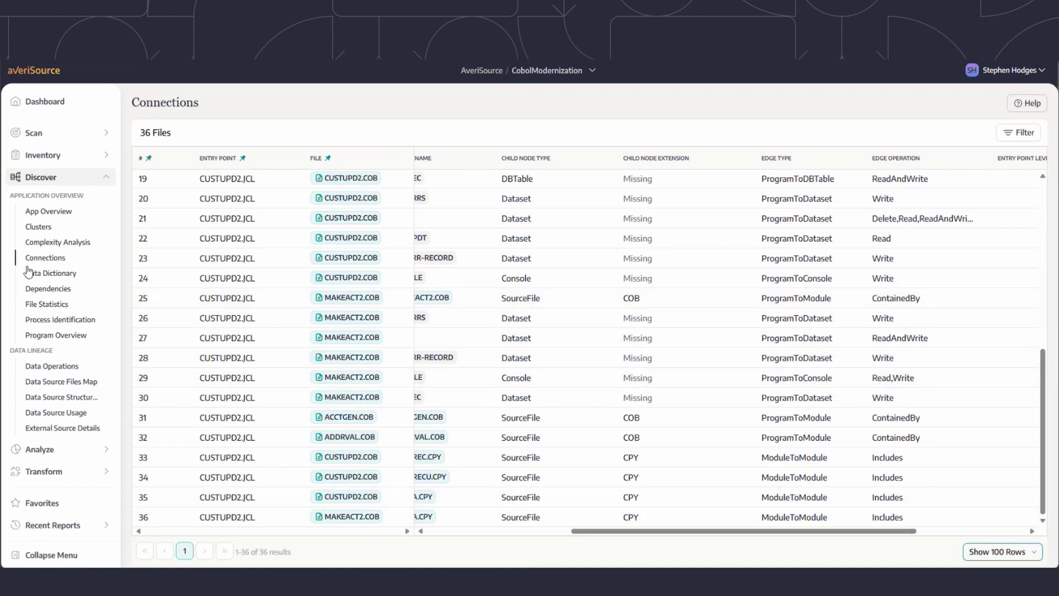
Generate a Dependencies view comparing CUSTUPD2.JCL and CUSTUPDT.JCL, and return to the Discover overview
left_click(55, 293)
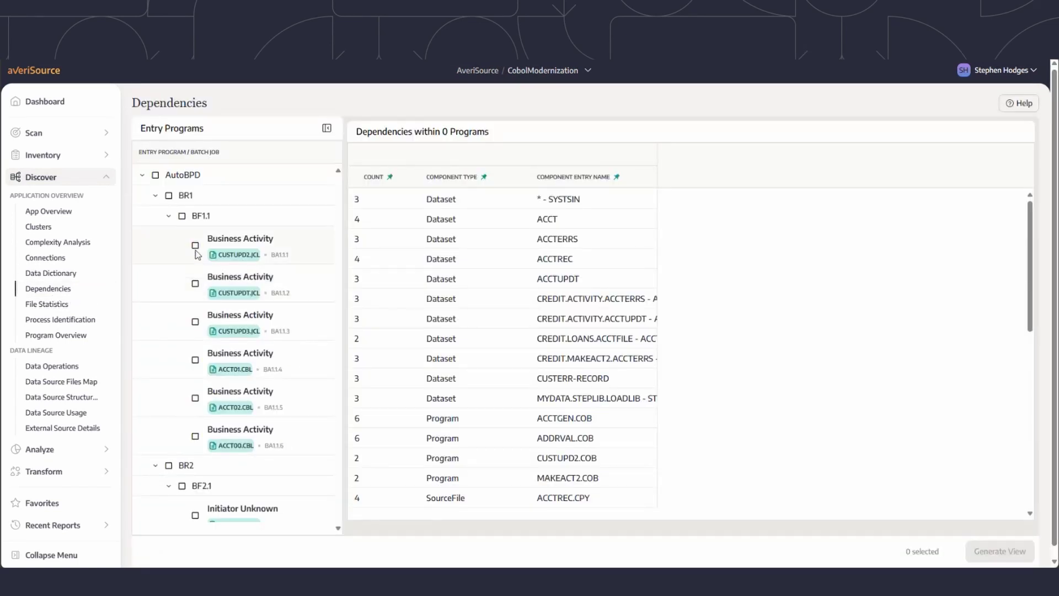
left_click(196, 245)
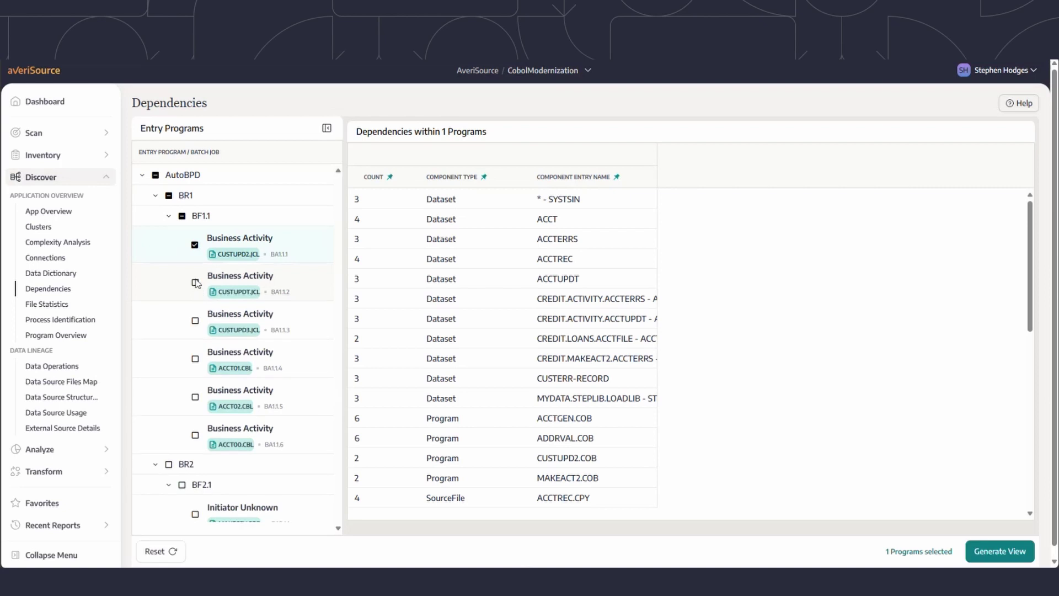
left_click(195, 283)
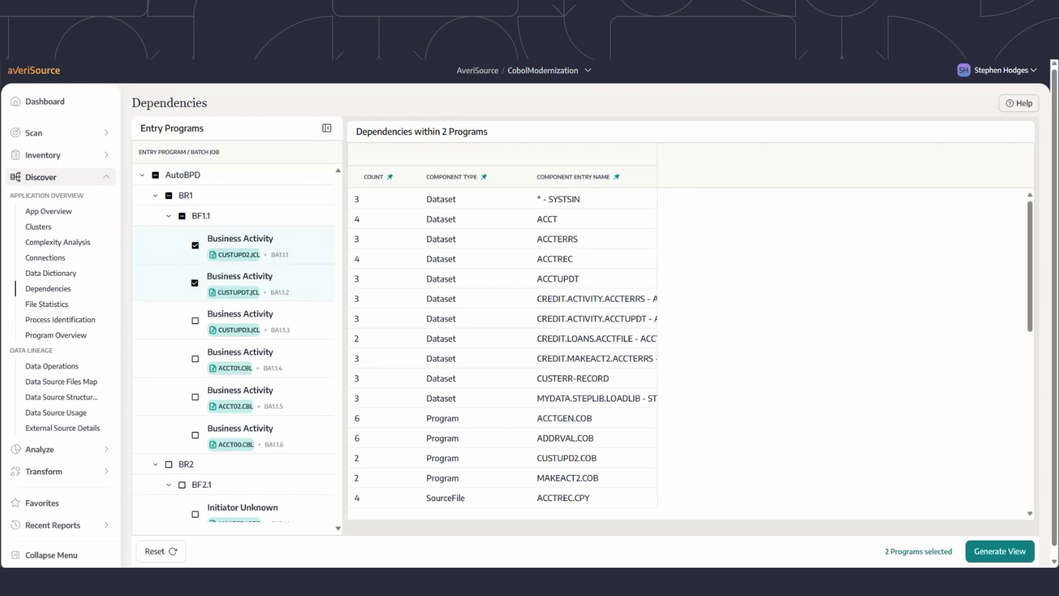
left_click(999, 551)
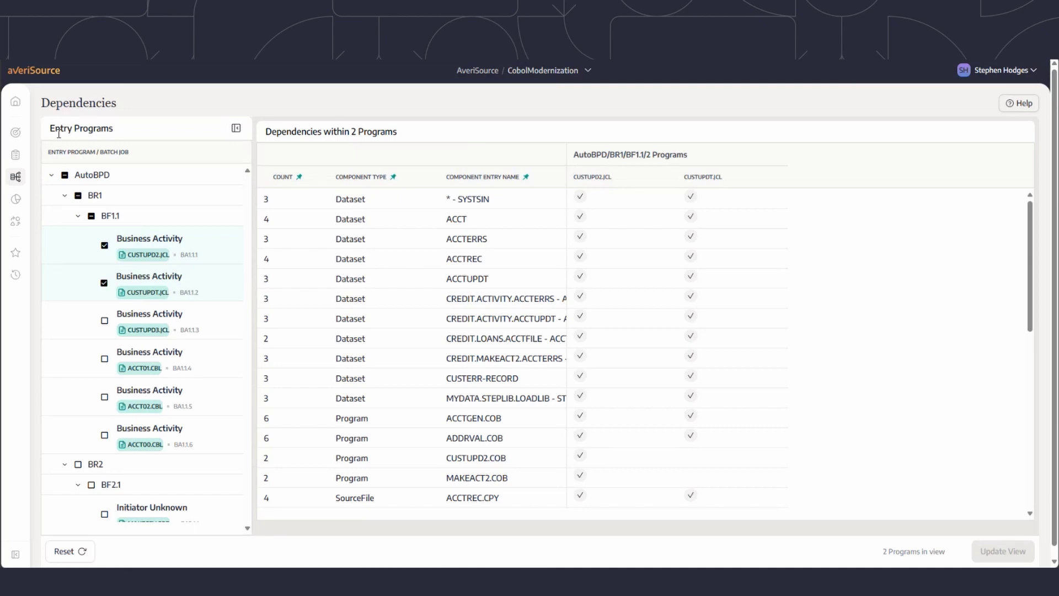
left_click(14, 179)
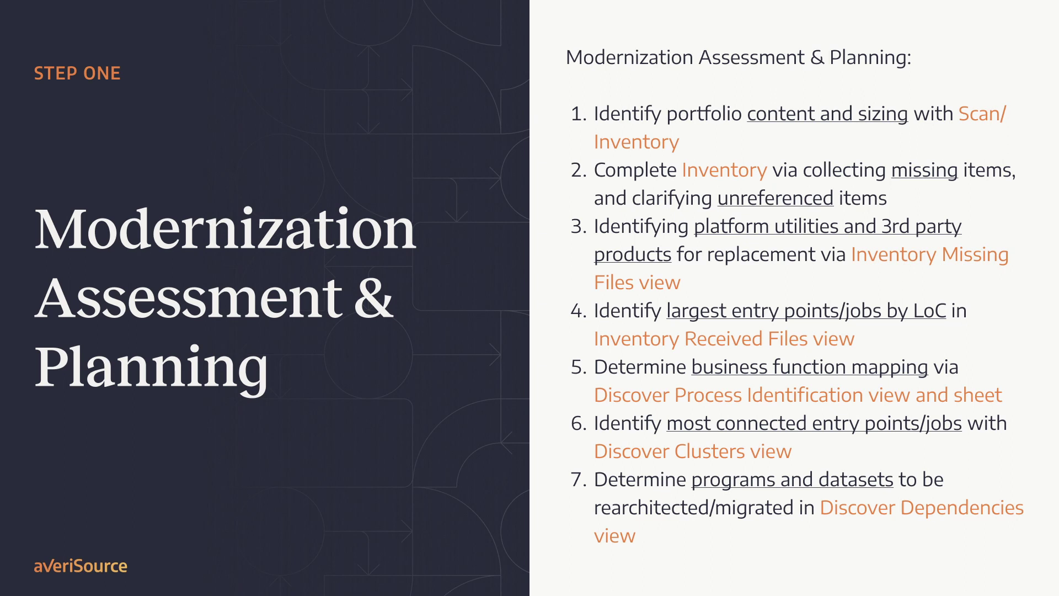
key("Right")
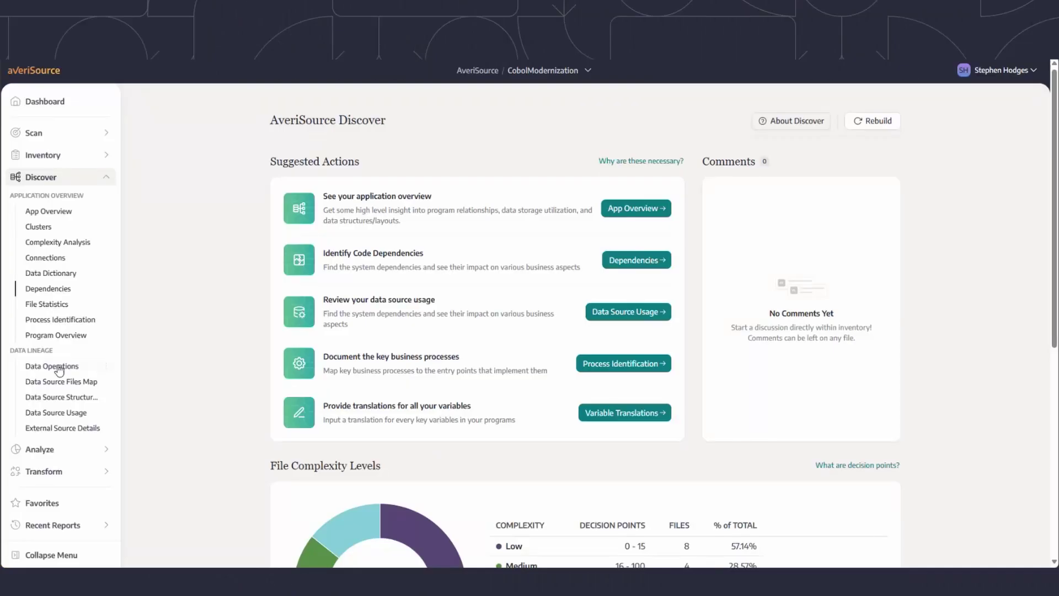
Open the Code Block & File Comparison analysis and show 100 rows of possible code redundancies
left_click(59, 452)
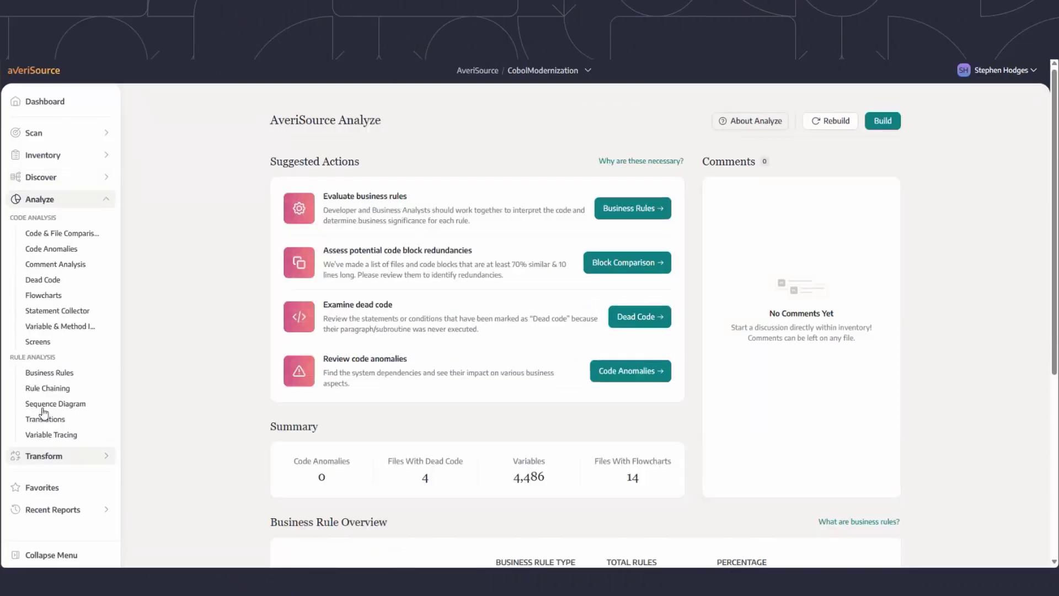
left_click(74, 236)
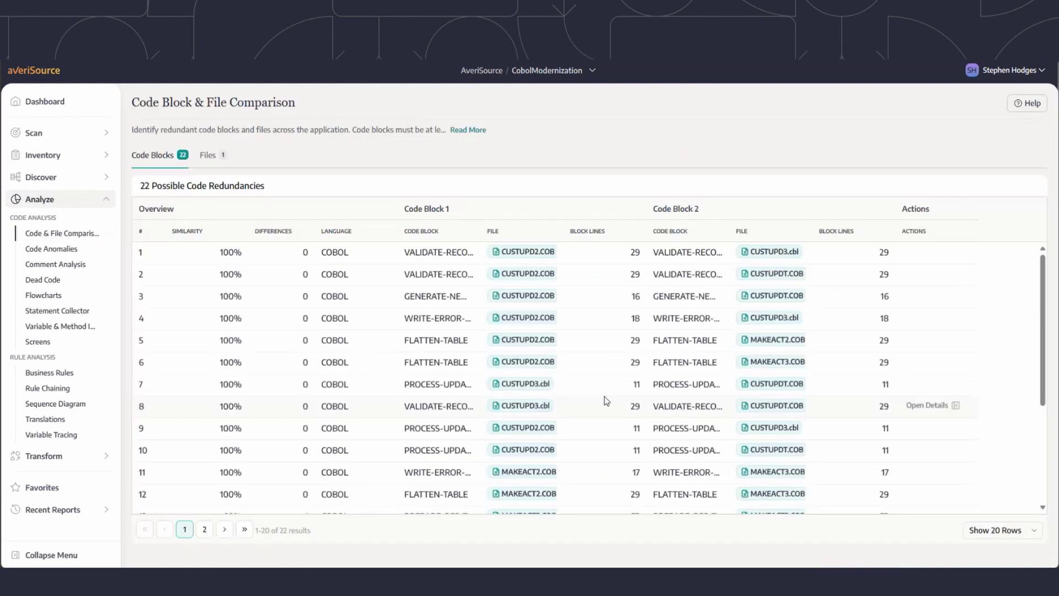
left_click(995, 531)
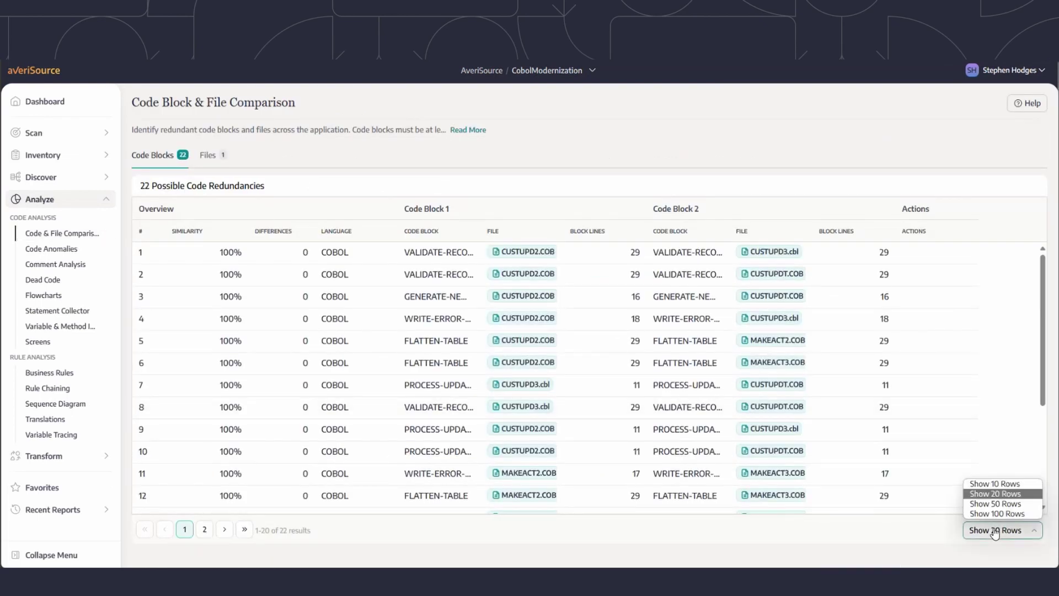
left_click(1004, 515)
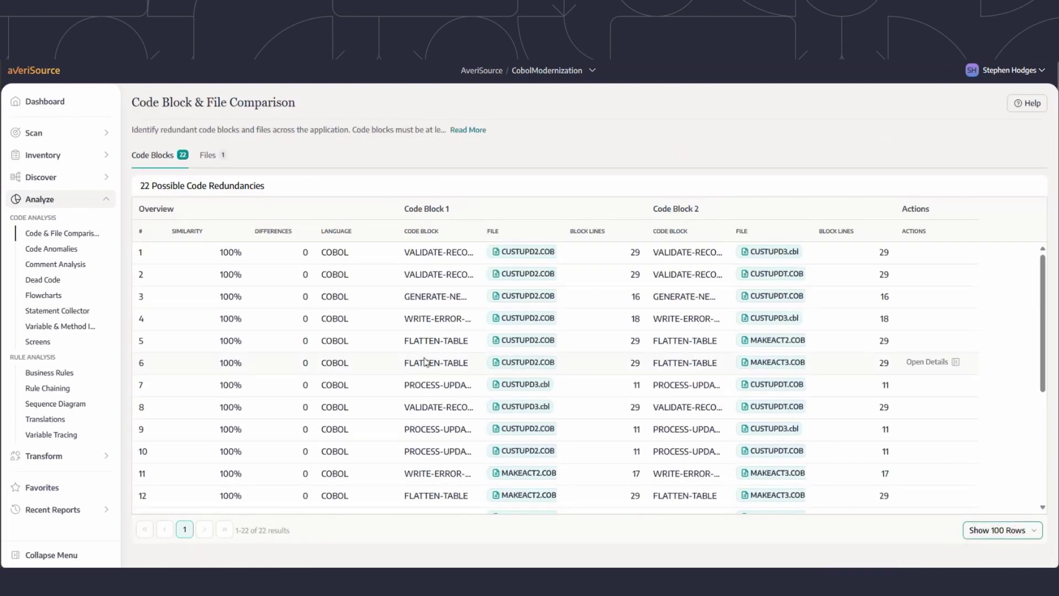
Sort the code block redundancies by ascending similarity and inspect the comparison of the least similar pair, CUSTUPD3.cbl and MAKEACT2.COB
left_click(220, 240)
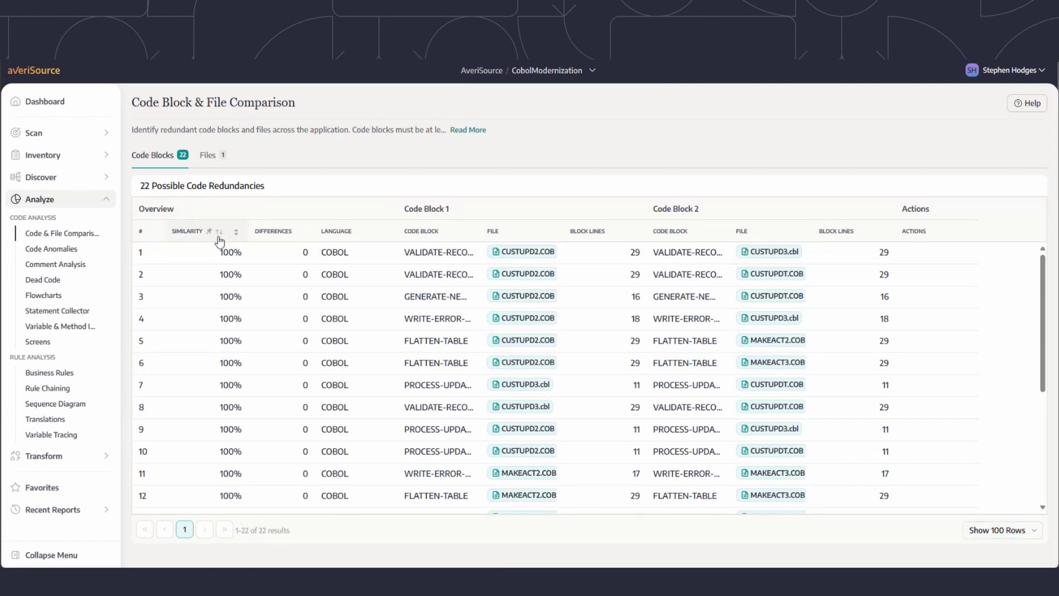
left_click(219, 234)
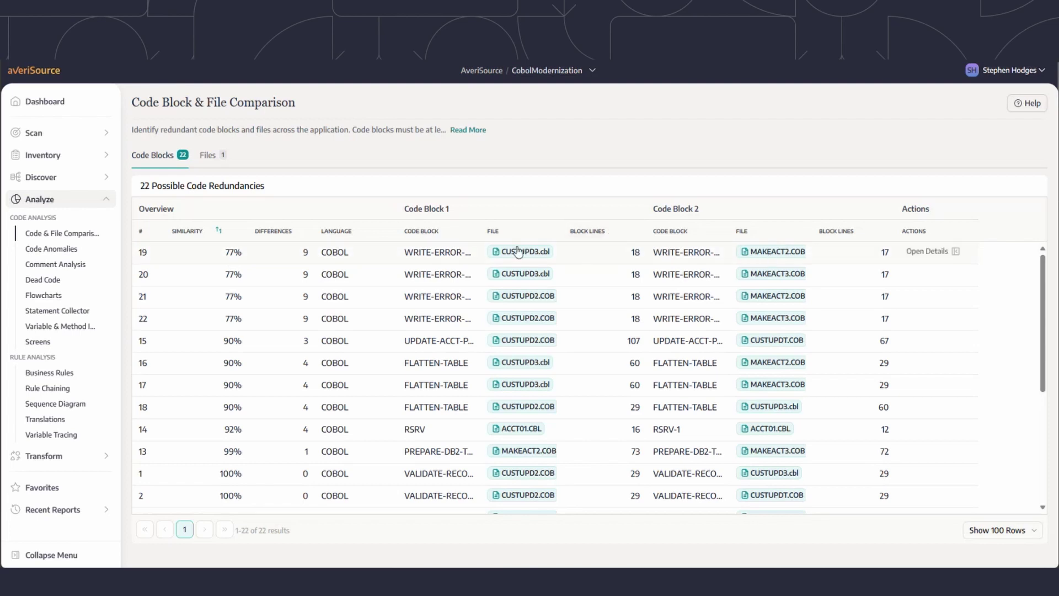
left_click(917, 252)
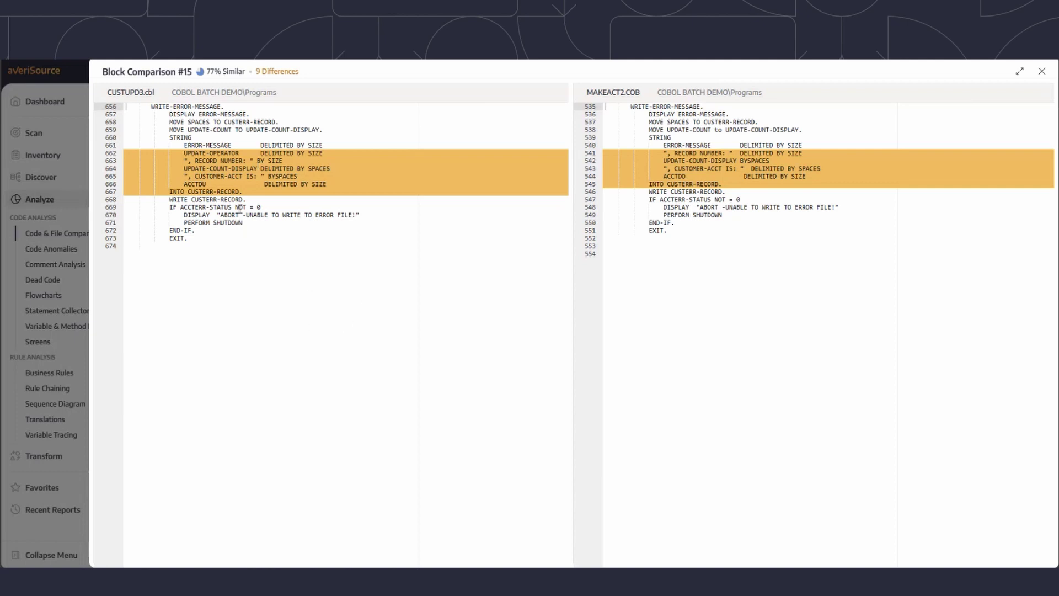
left_click(41, 429)
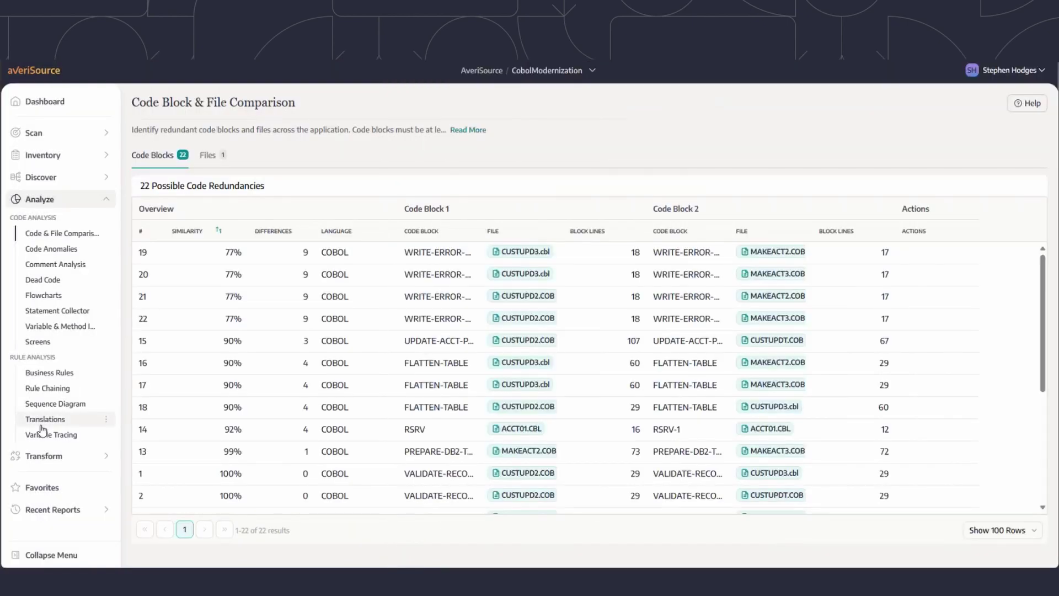
Review the dead code in ACCT02.CBL and inspect the source of the CONFIRM-SEND statement at line 1,233
left_click(50, 279)
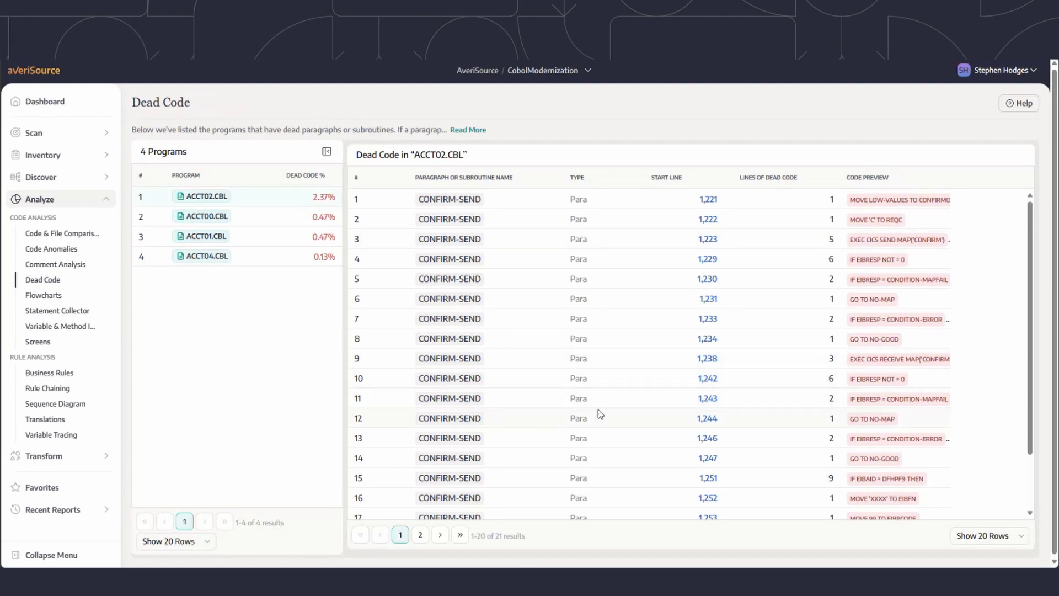
left_click(707, 319)
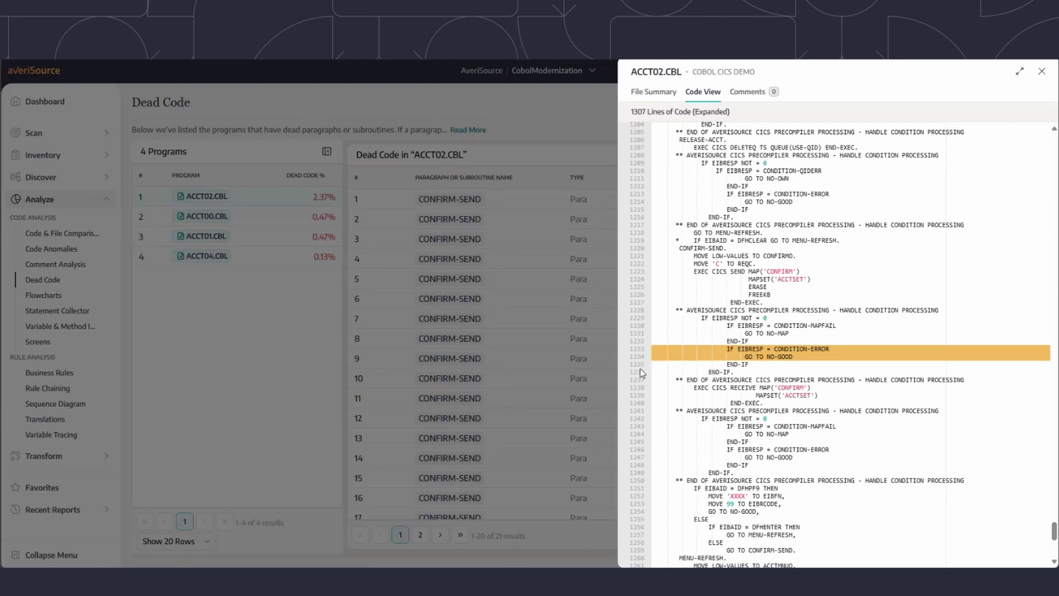
left_click(509, 403)
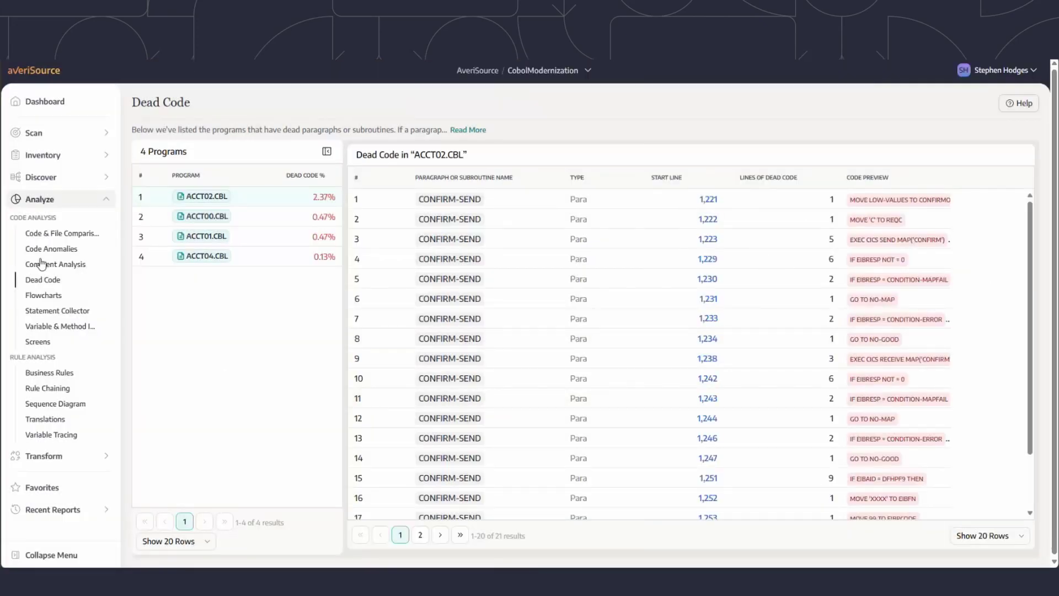
View the CUSTUPD2.COB flowchart, drill into CREATE-NEW-ACCT-RECORD, and inspect the source code behind its first VALIDATE-FLAG = 0 decision
left_click(45, 297)
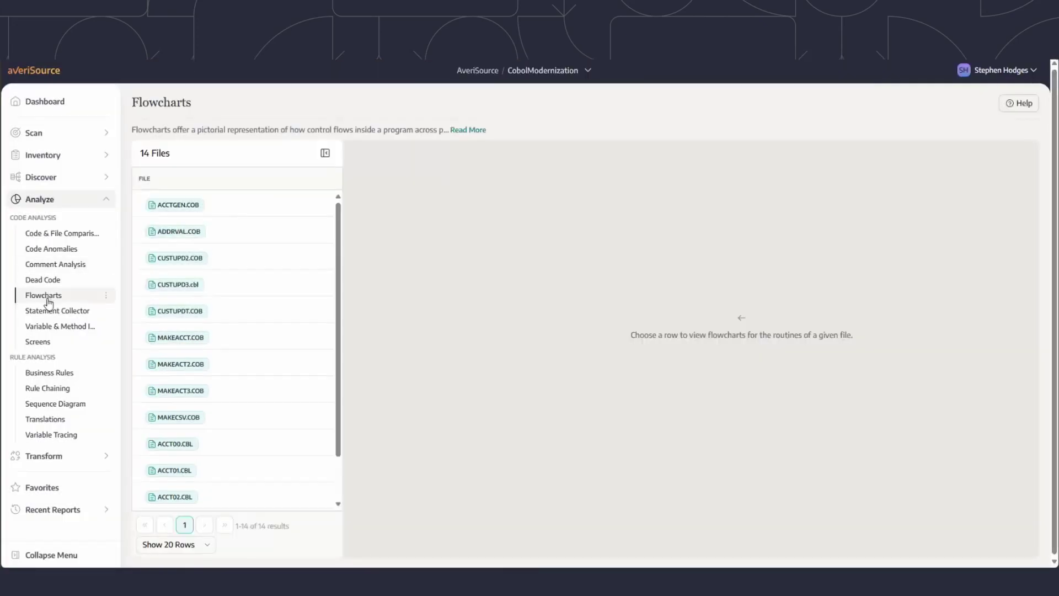
left_click(192, 263)
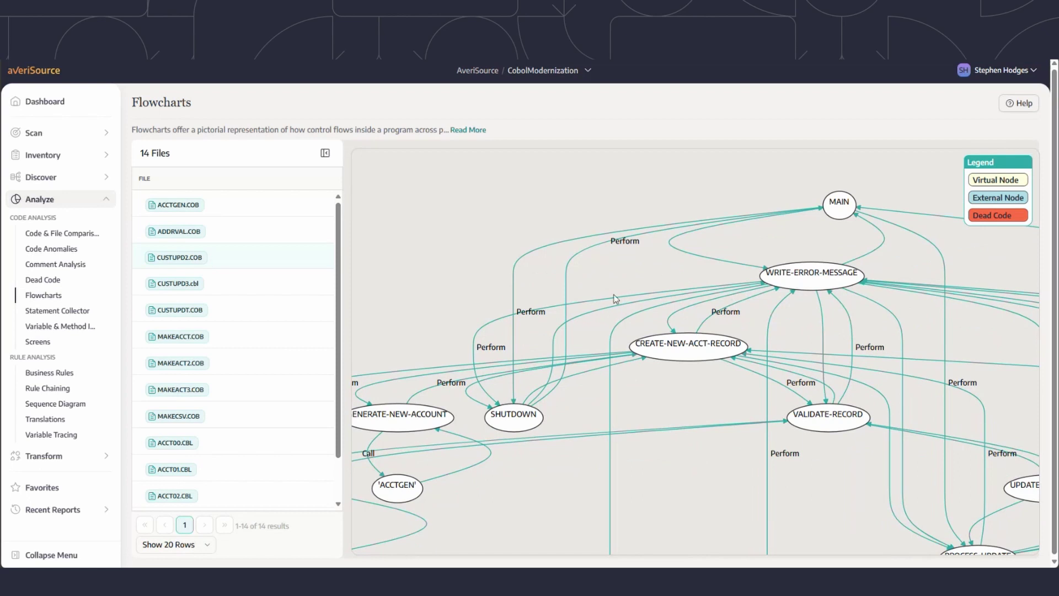
left_click(687, 353)
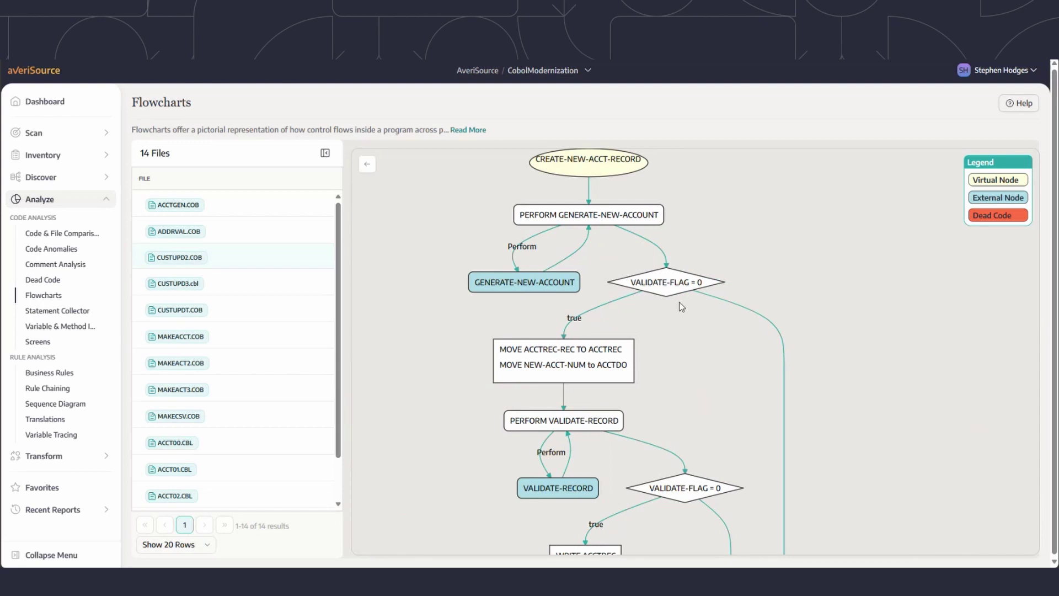
left_click(666, 292)
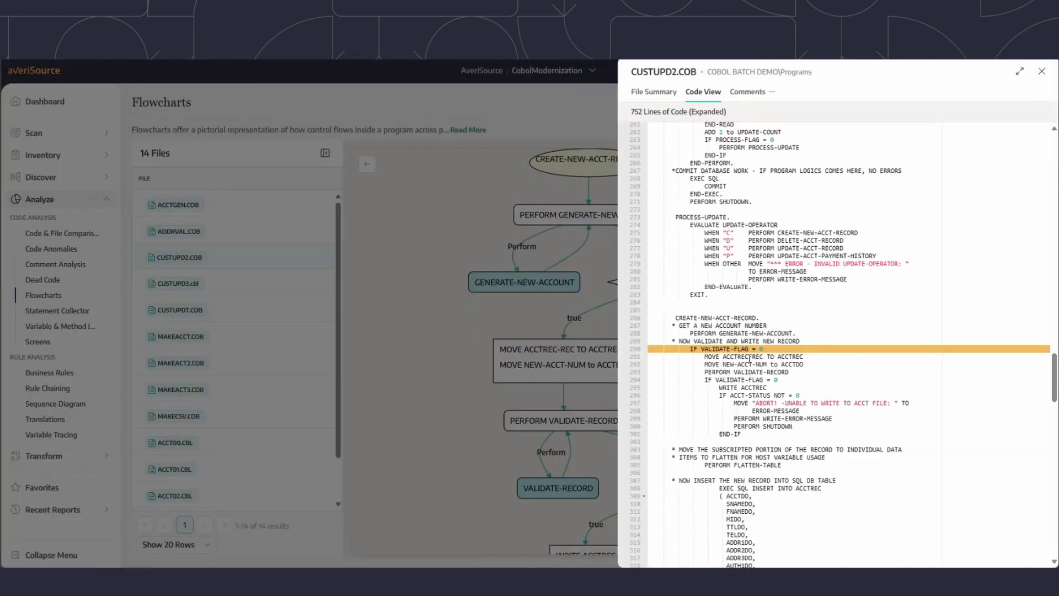
left_click(416, 327)
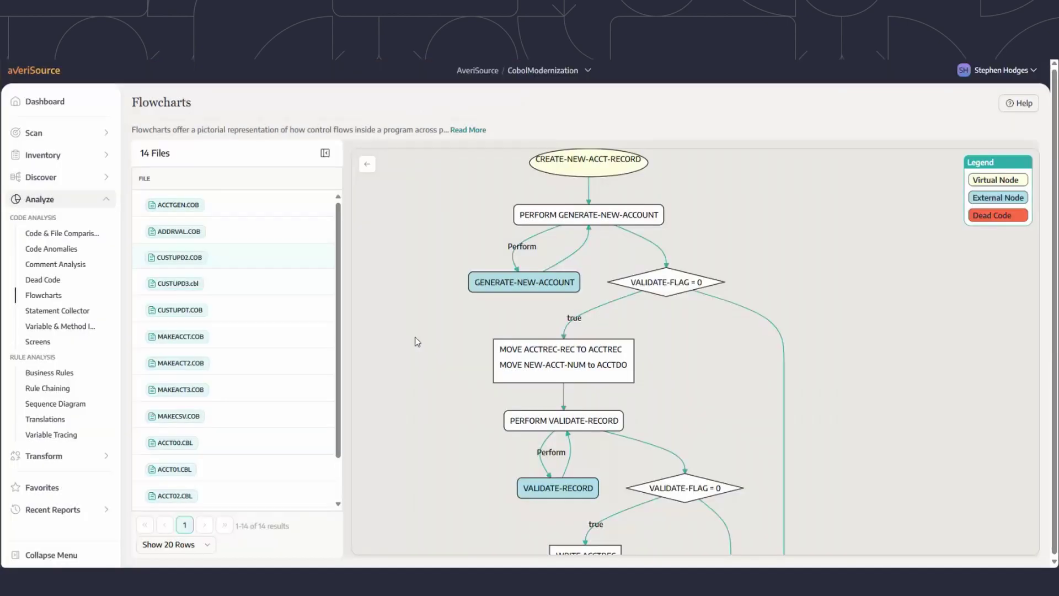
Review the business rules of CUSTUPD2.COB, examining its rule type summary and the columns of the detailed rule list
left_click(49, 373)
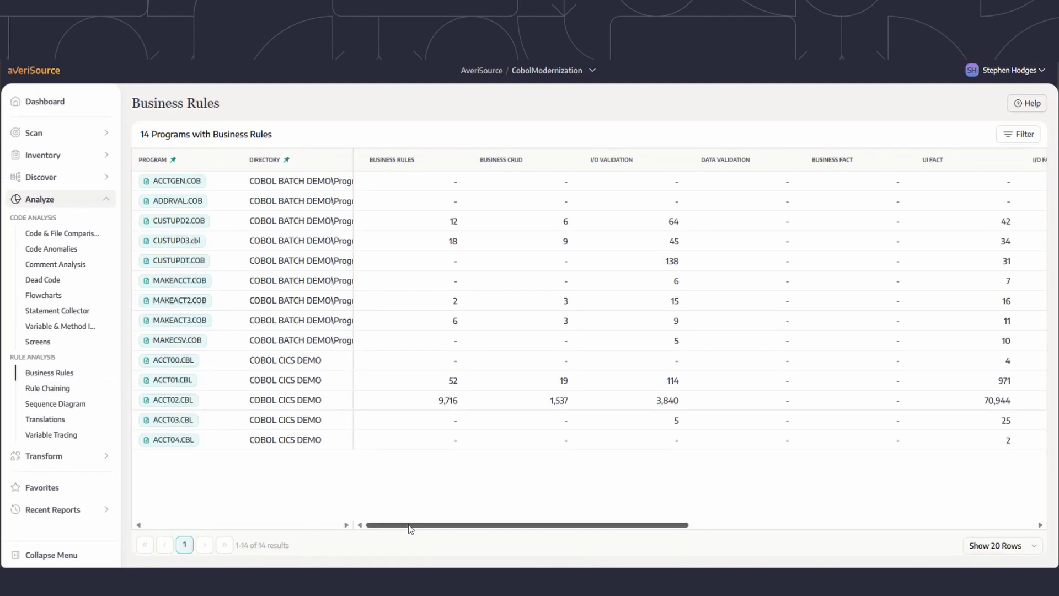
left_click_drag(411, 529, 475, 567)
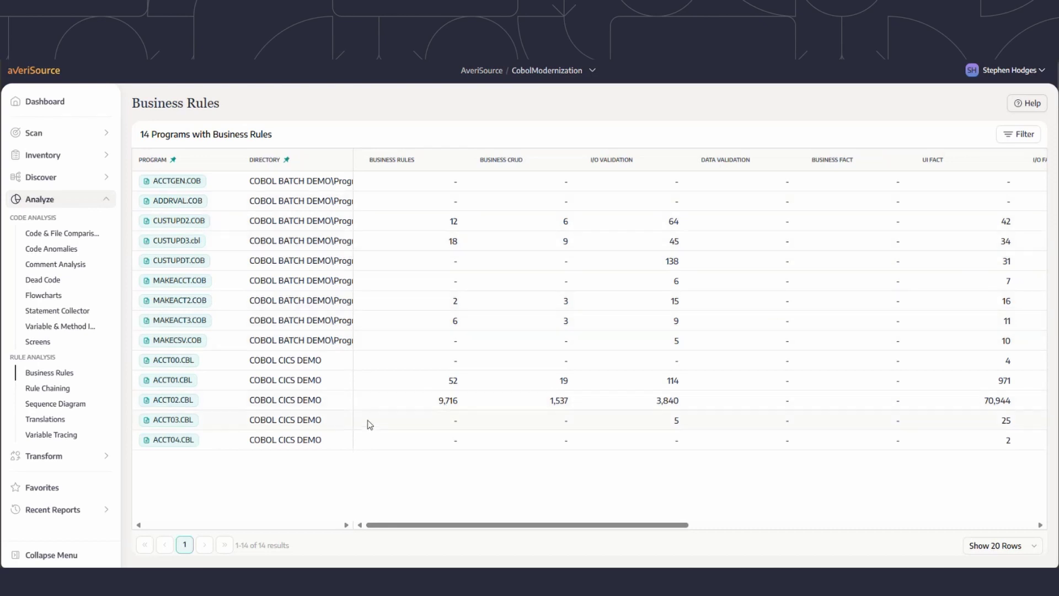
left_click(161, 221)
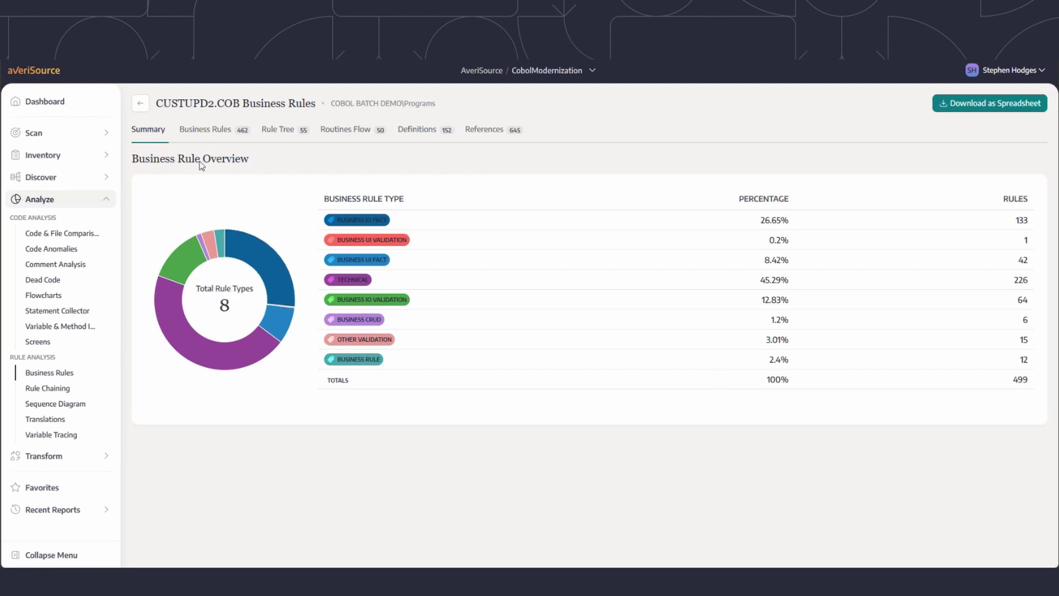
left_click(212, 131)
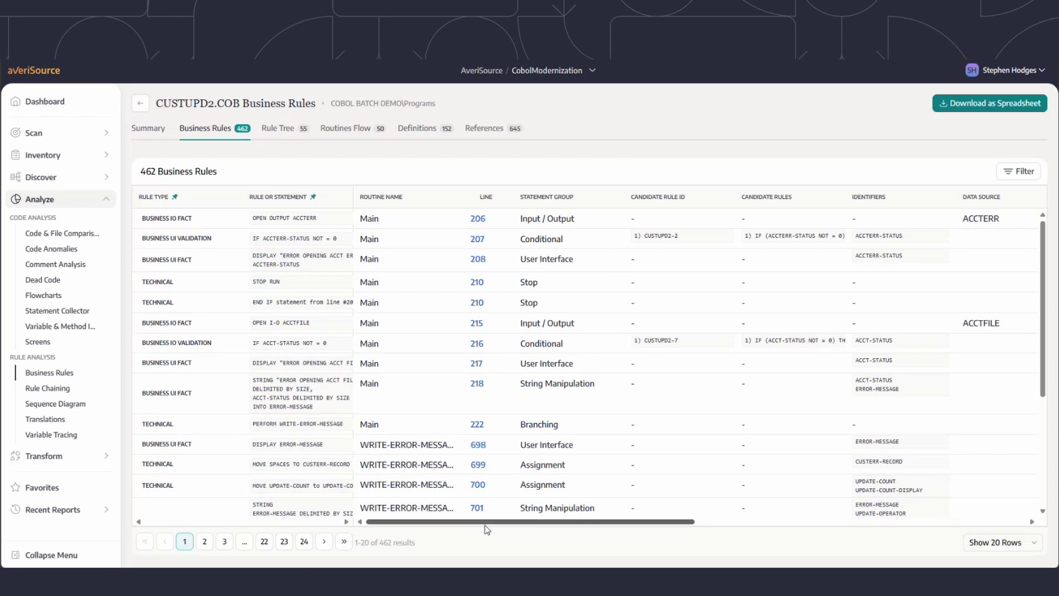
left_click_drag(488, 522, 608, 564)
scroll(676, 368, "right", 5)
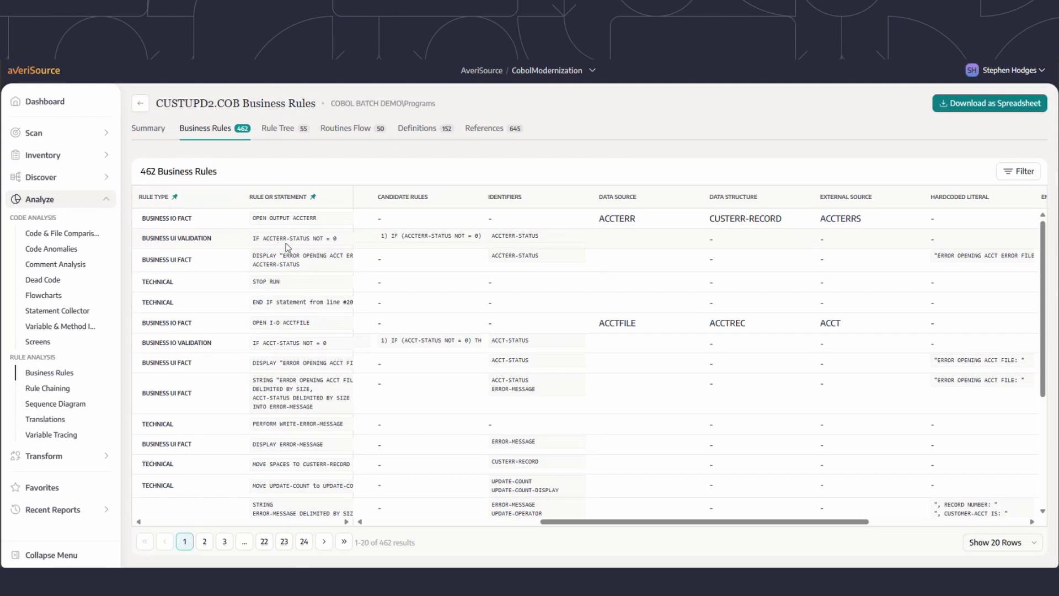
View the rule chaining of the CUSTUPD2.JCL activity and the sequence diagram of the CUSTUPD2@100 entry point
left_click(47, 388)
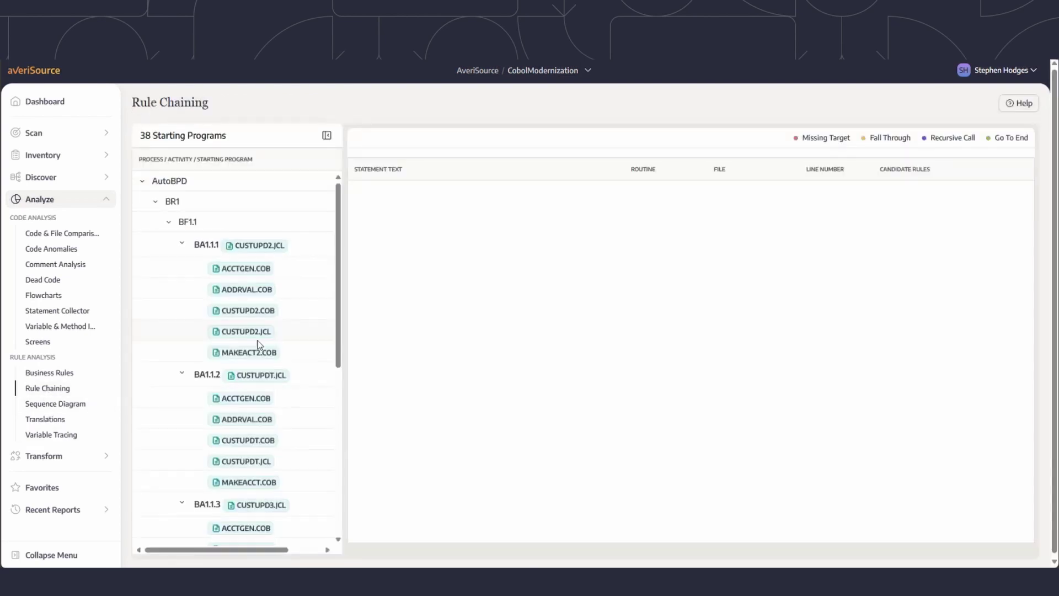
left_click(258, 245)
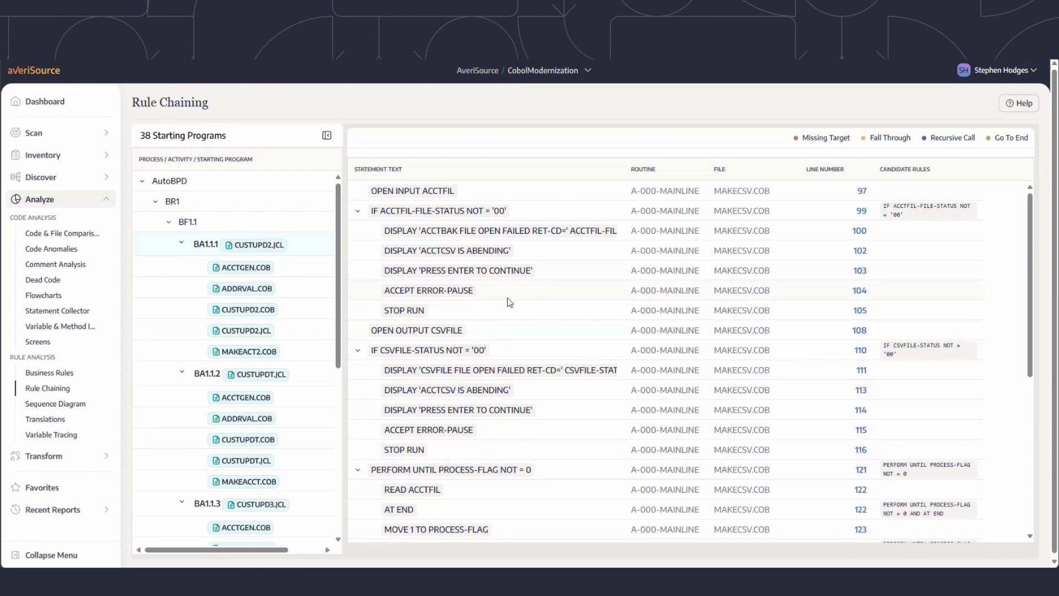
left_click(67, 407)
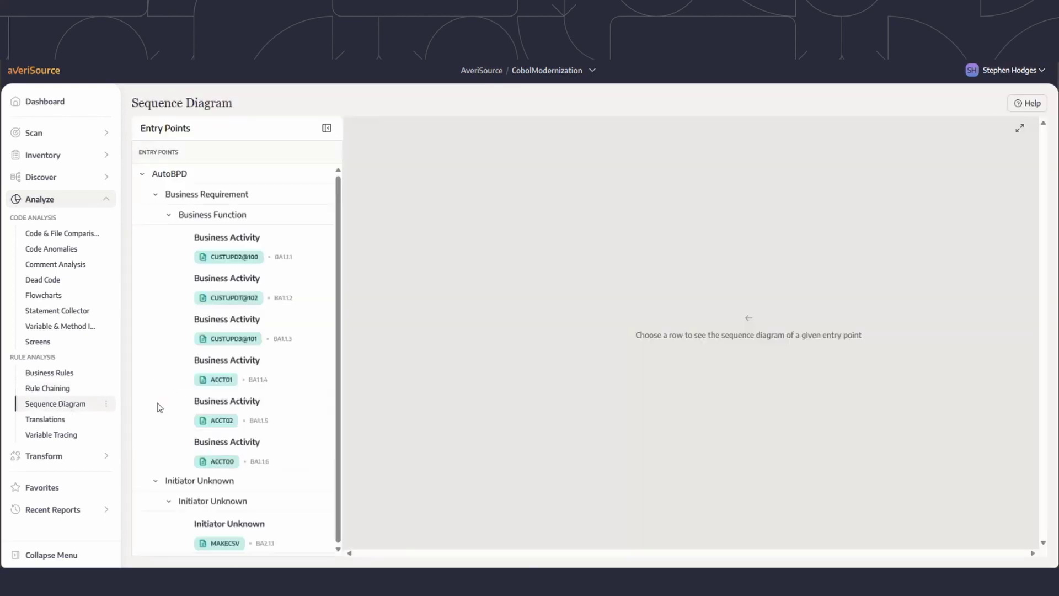
left_click(241, 259)
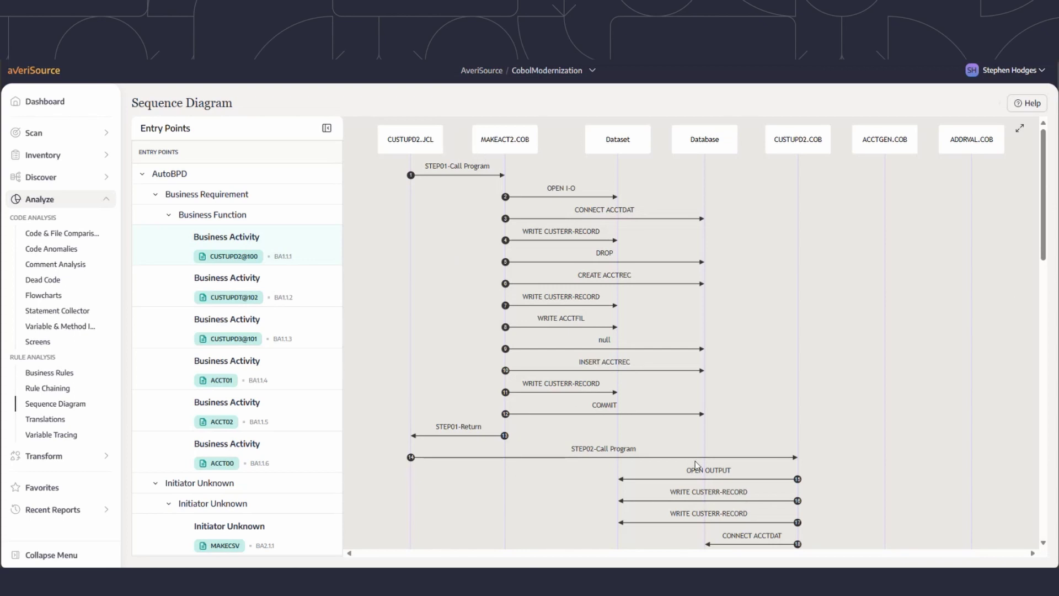
Open the Transform entity diagram and expand the CreditLoansAcctfile entity to examine its fields up close
left_click(60, 461)
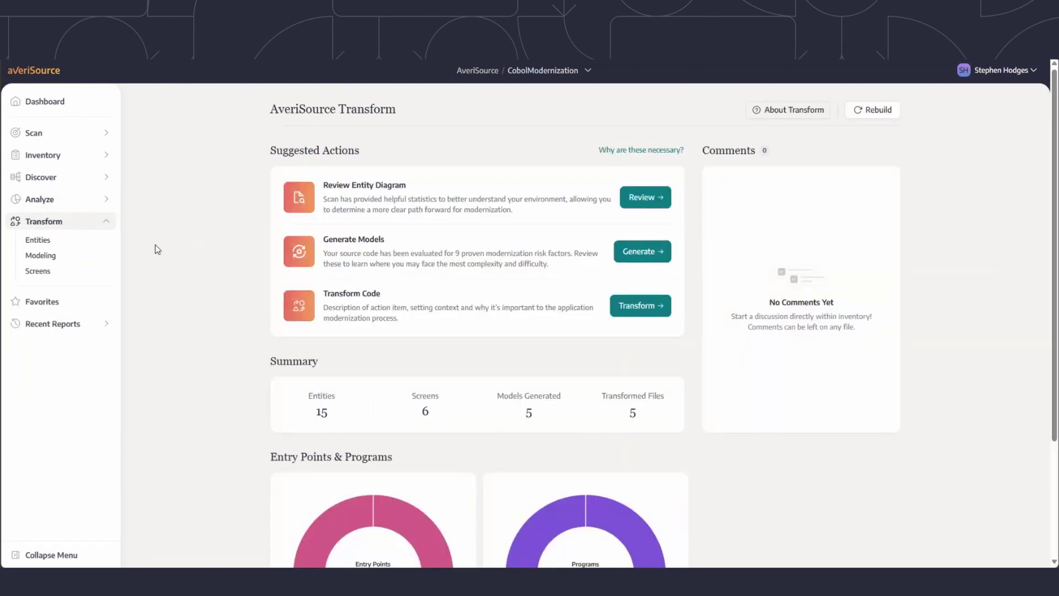
left_click(39, 240)
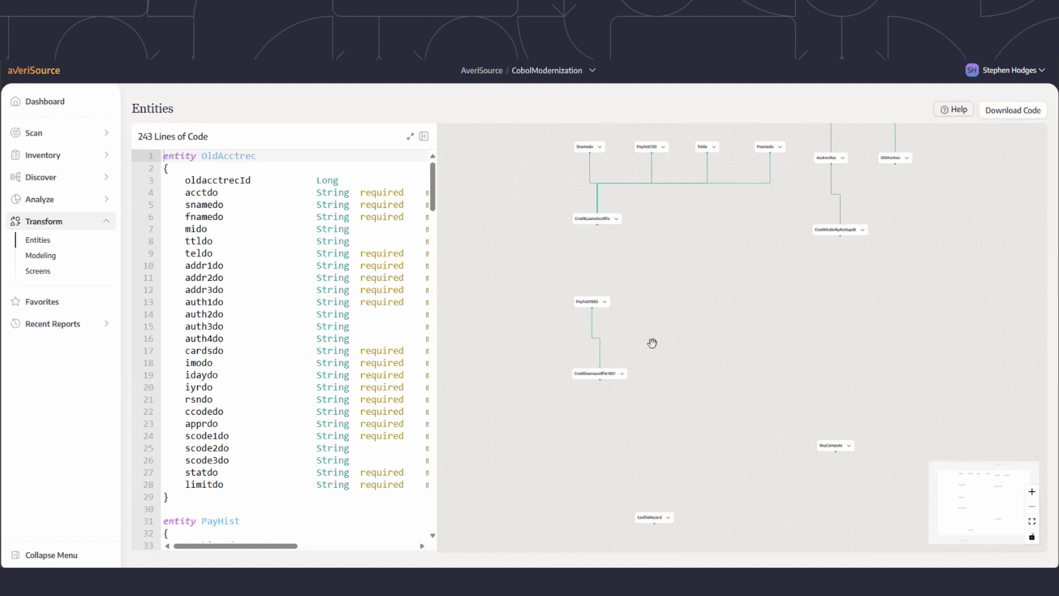
left_click_drag(684, 288, 659, 342)
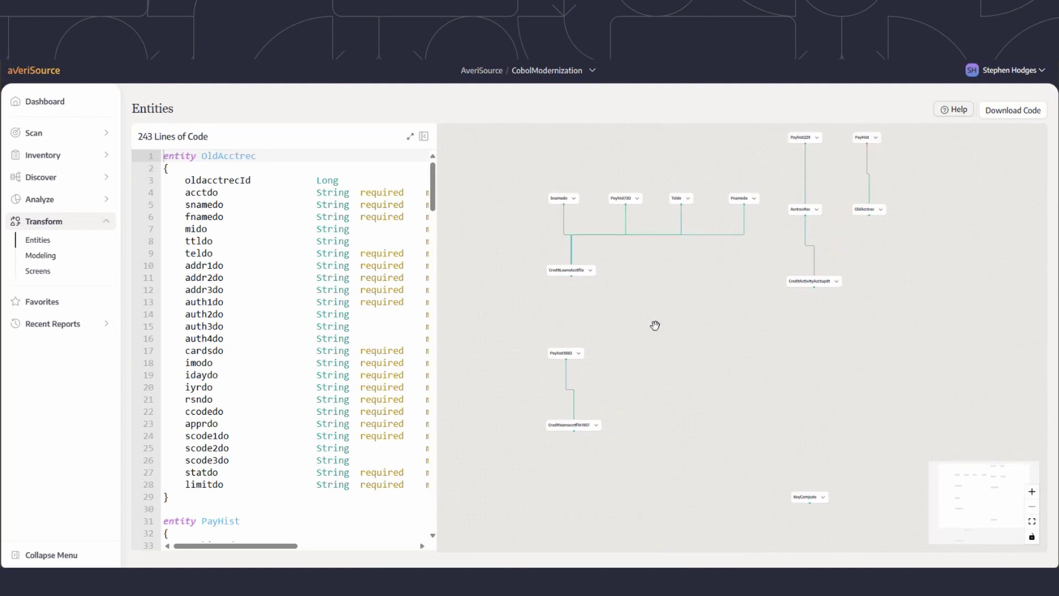
left_click(591, 272)
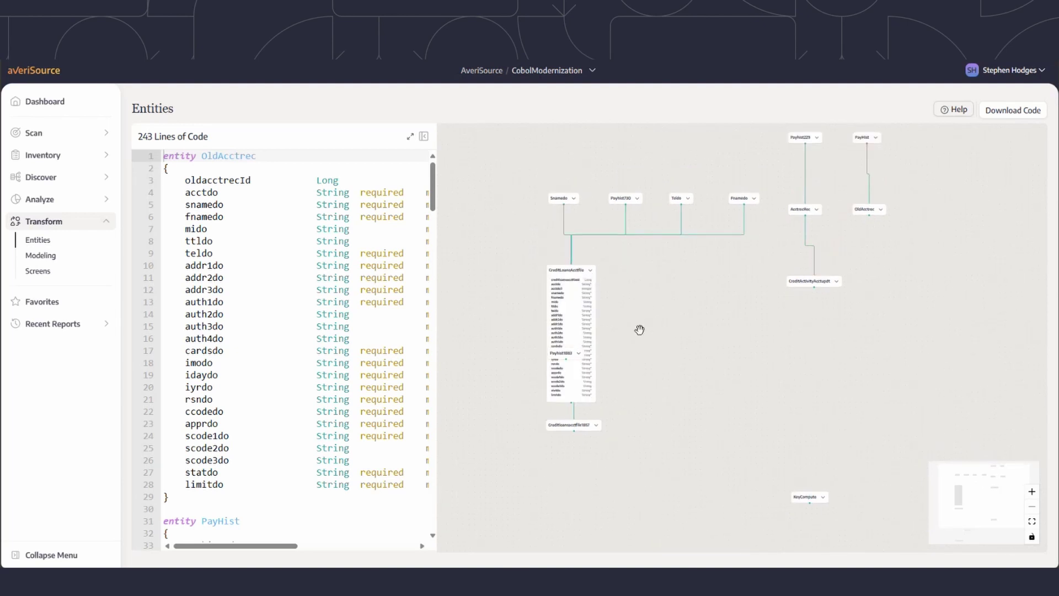
double_click(570, 281)
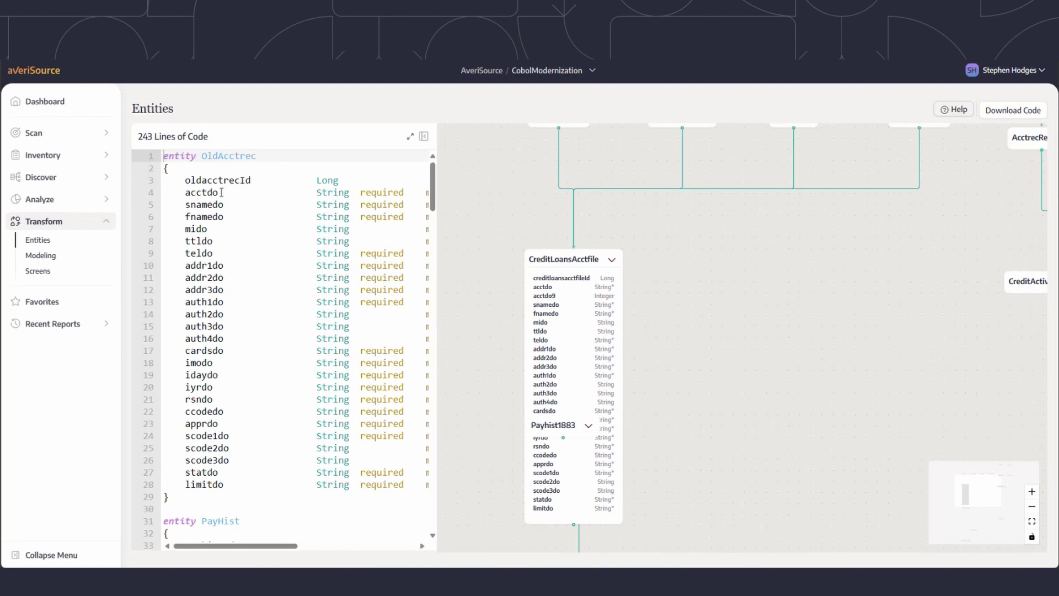
Examine the OldAcctrec entity code, highlighting its field list and the required and maxlength(5) attributes of the acctdo field
left_click_drag(197, 193, 344, 460)
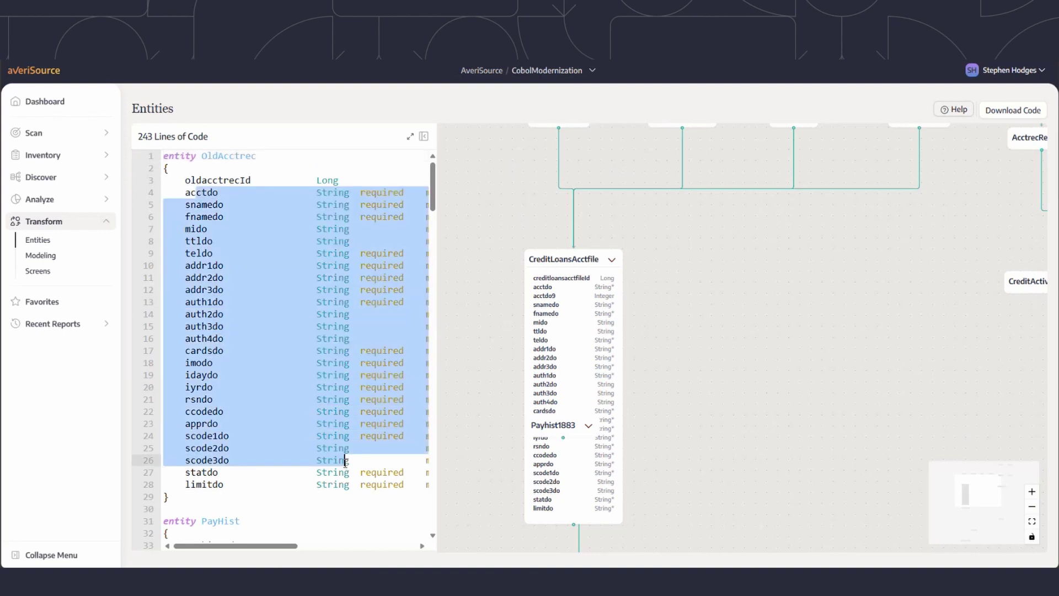
left_click_drag(280, 556, 338, 560)
left_click(224, 254)
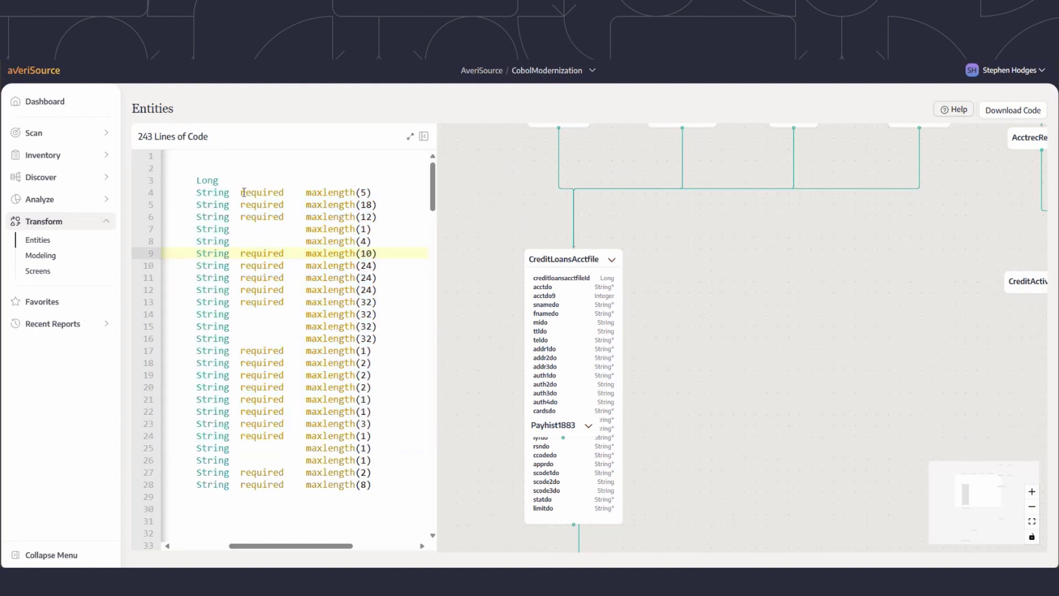
left_click_drag(244, 192, 285, 193)
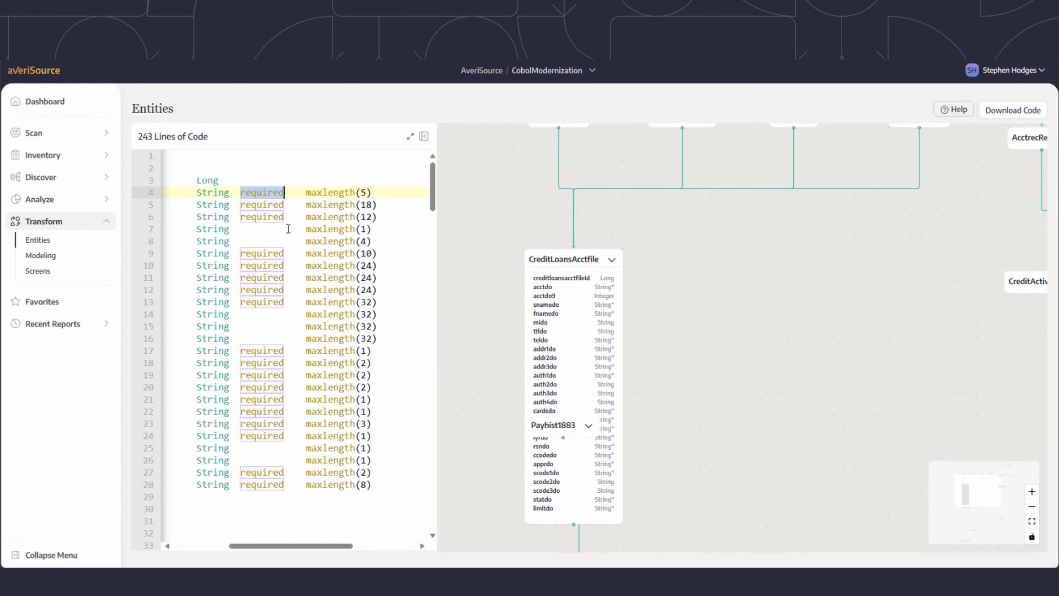
left_click_drag(305, 192, 378, 191)
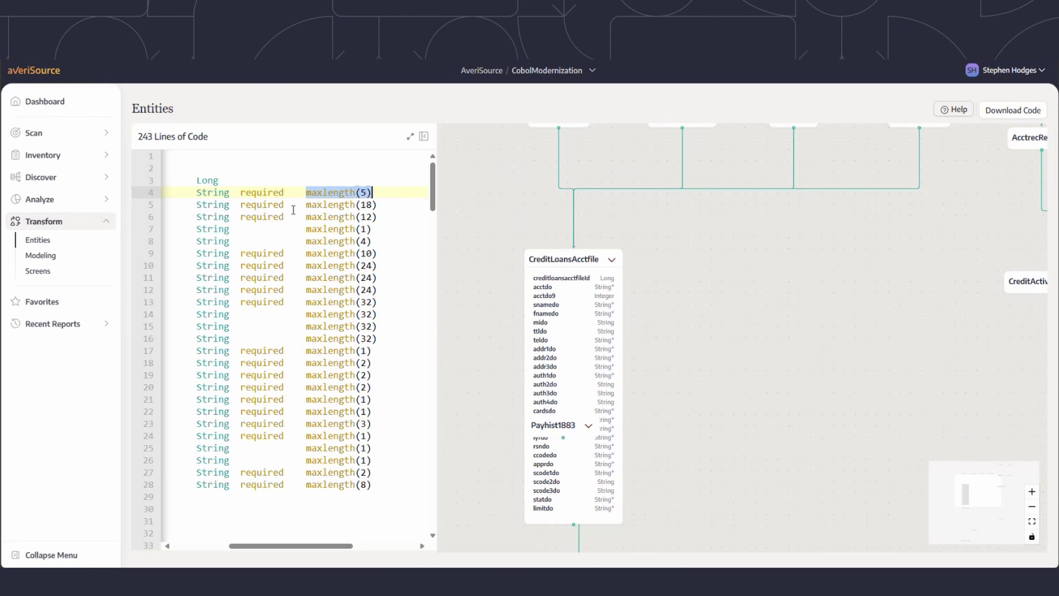
Open the CUSTUPD2.JCL model from Transform modeling and expand the CreditLoansAcctfile entity in its microservice diagram
left_click(41, 255)
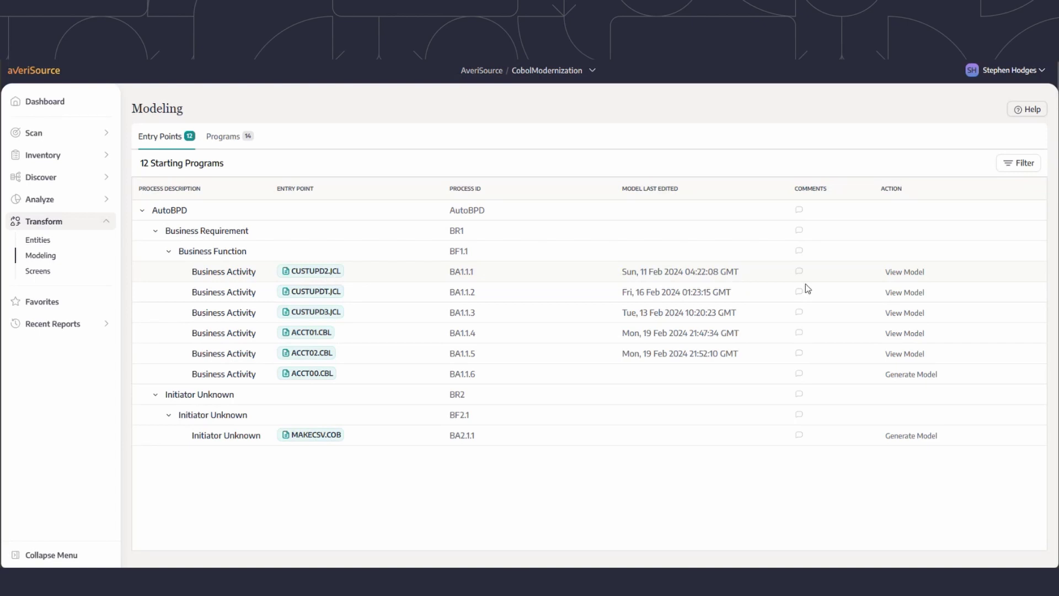
left_click(905, 272)
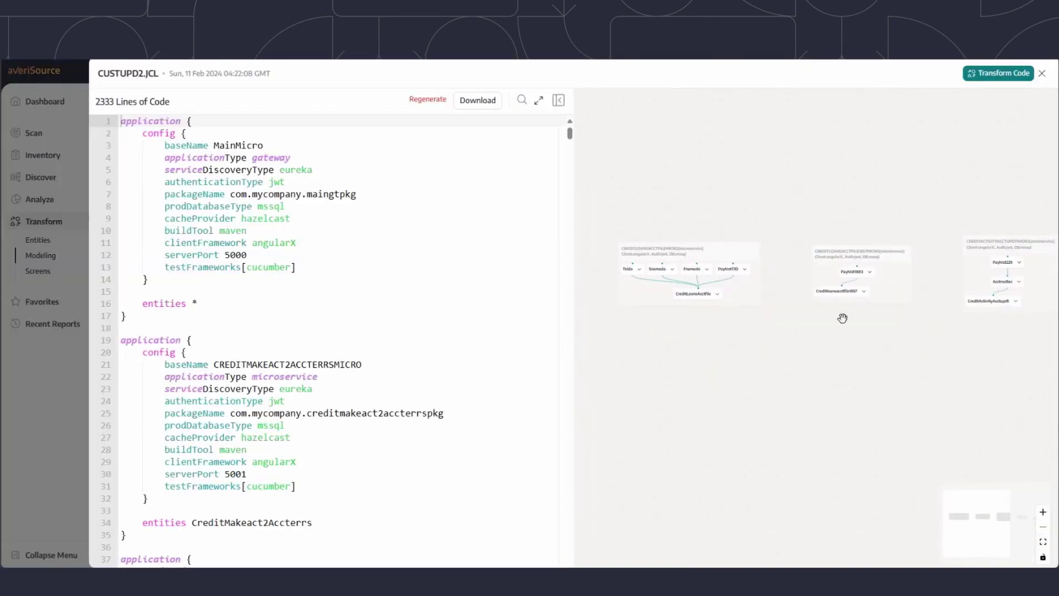
scroll(727, 301, "up", 3)
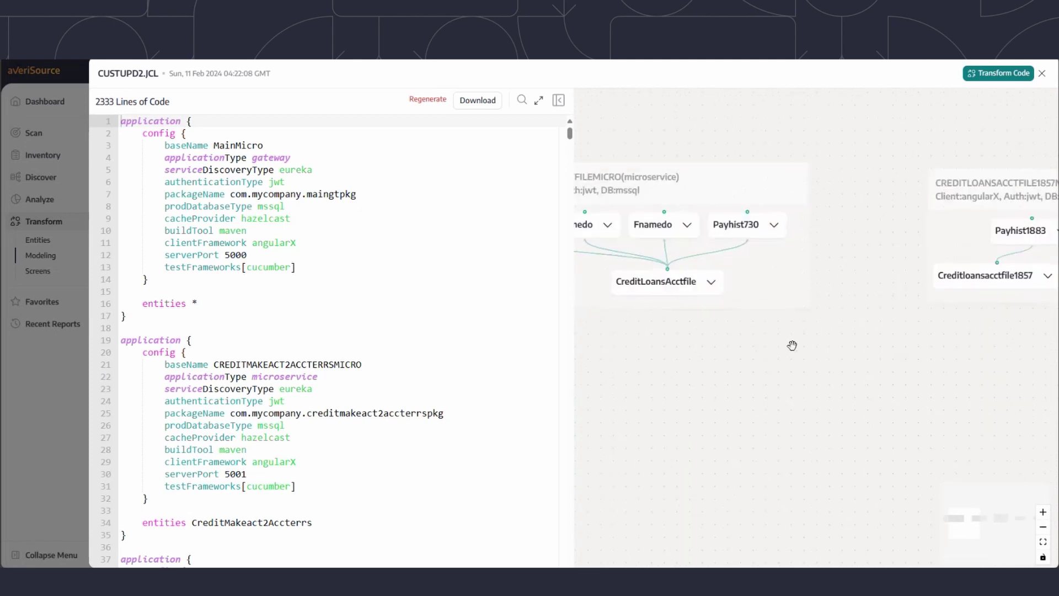
left_click_drag(690, 338, 794, 368)
scroll(795, 368, "up", 1)
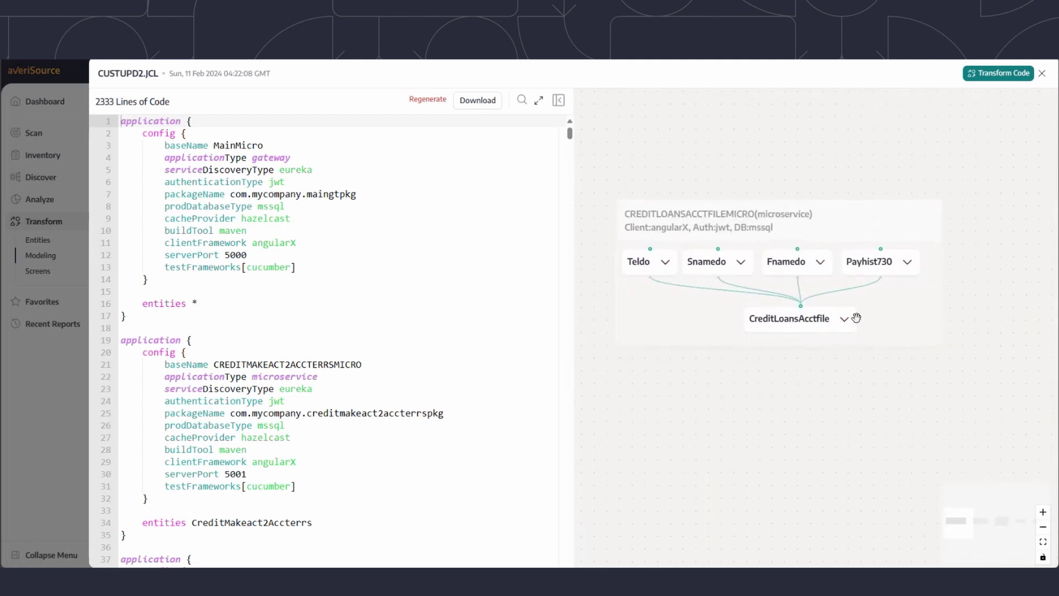
left_click(845, 321)
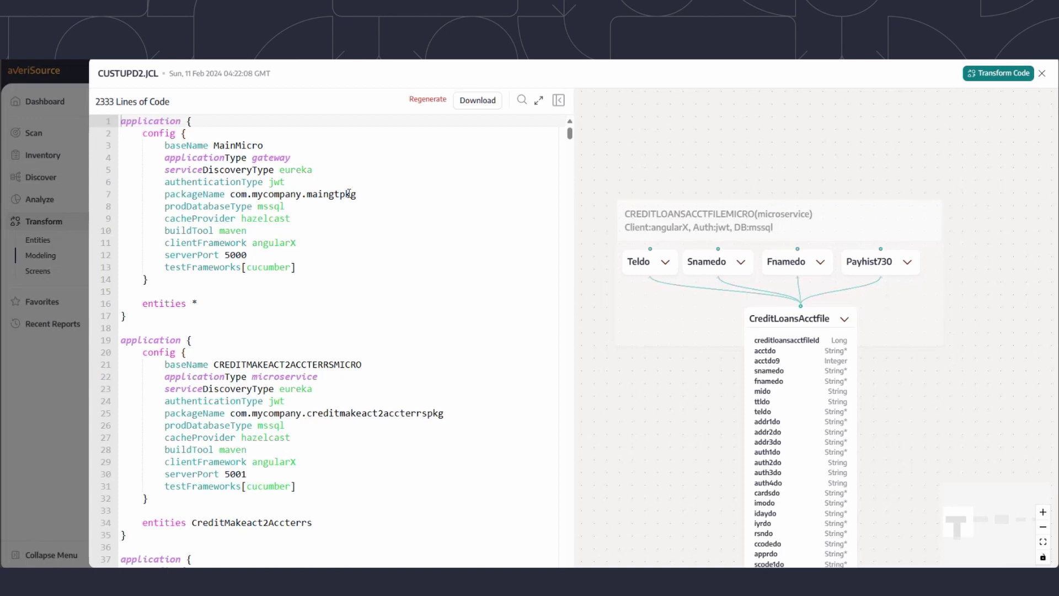
Examine the MainMicro application configuration, highlighting its application type, production database, build tool, client framework and test framework values
left_click(364, 264)
left_click(381, 289)
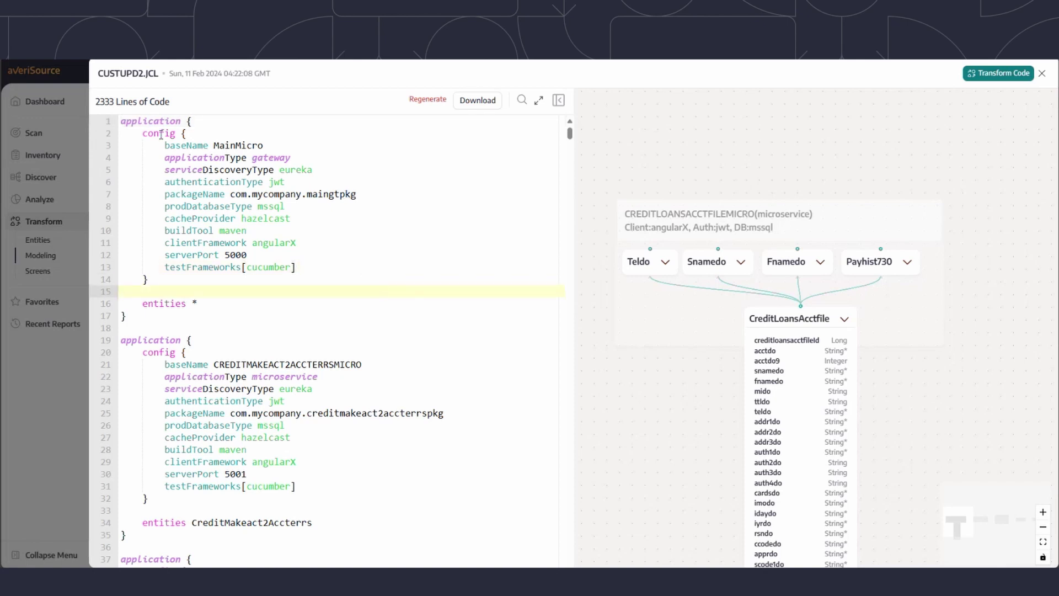
left_click_drag(142, 134, 285, 158)
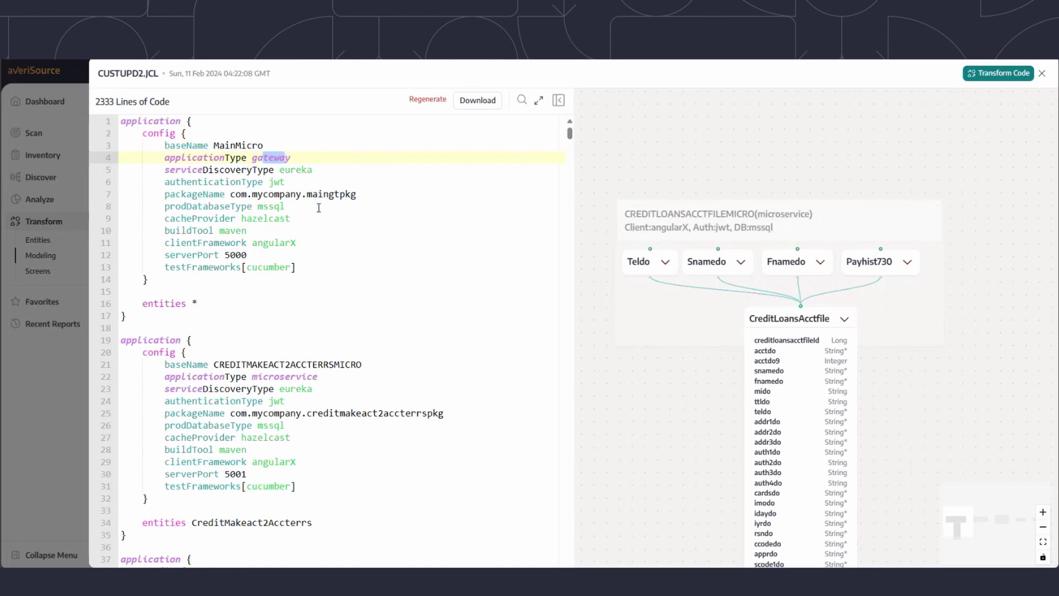
left_click_drag(257, 208, 299, 205)
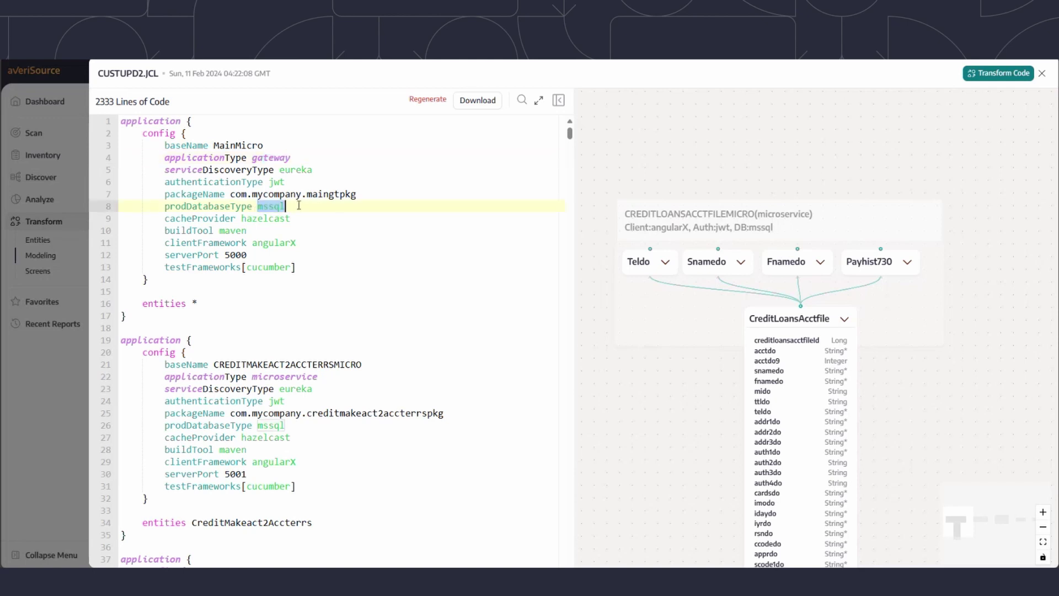
left_click(224, 231)
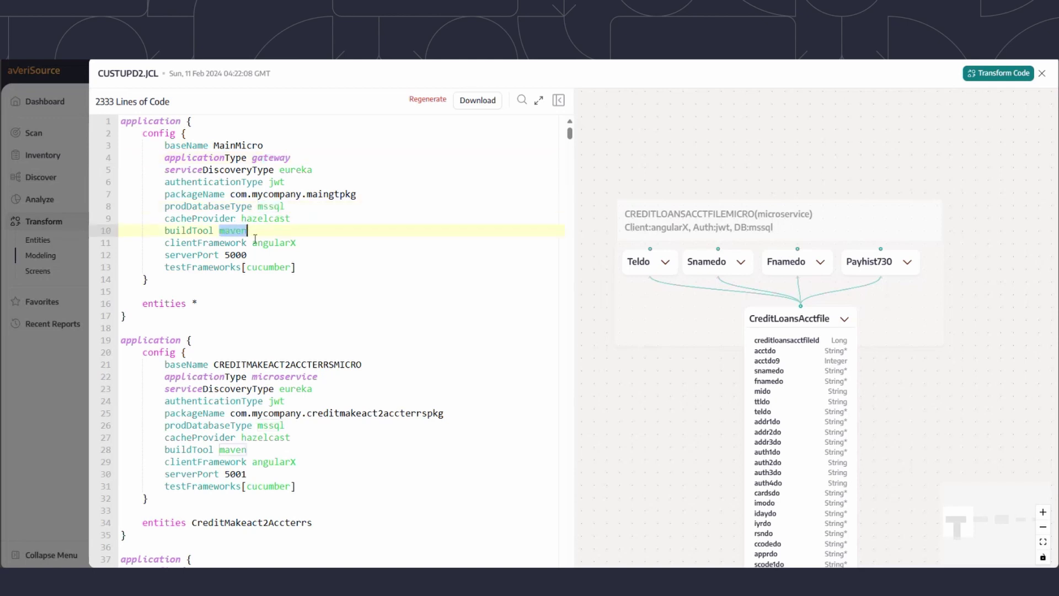
left_click(253, 243)
left_click_drag(253, 242, 291, 243)
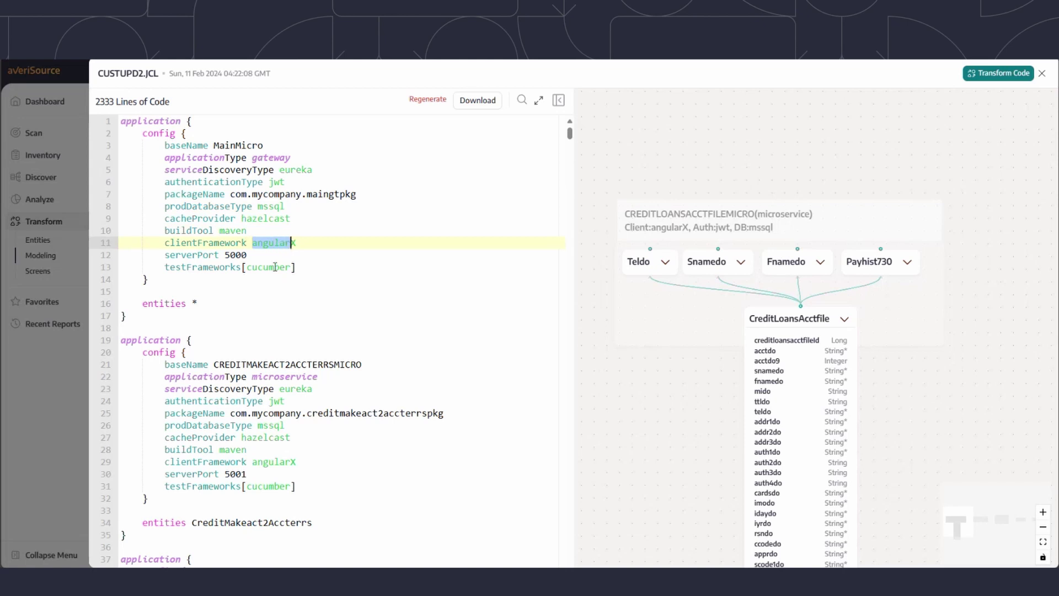
left_click_drag(274, 267, 297, 267)
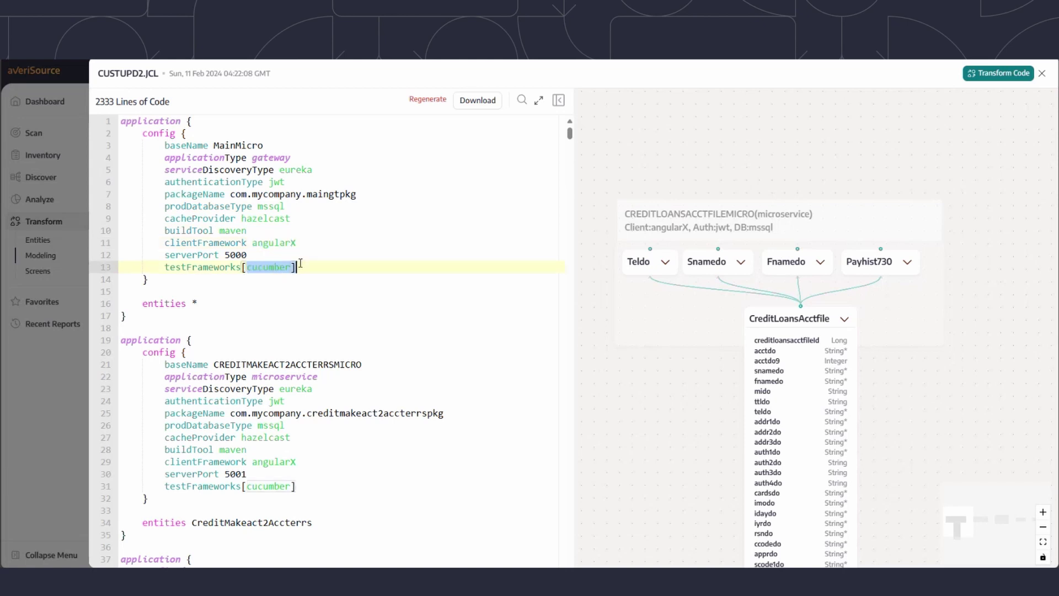
Review the microservice application configurations, entity definitions and OneToOne and OneToMany relationships in the CUSTUPD2.JCL model code
scroll(408, 270, "down", 2)
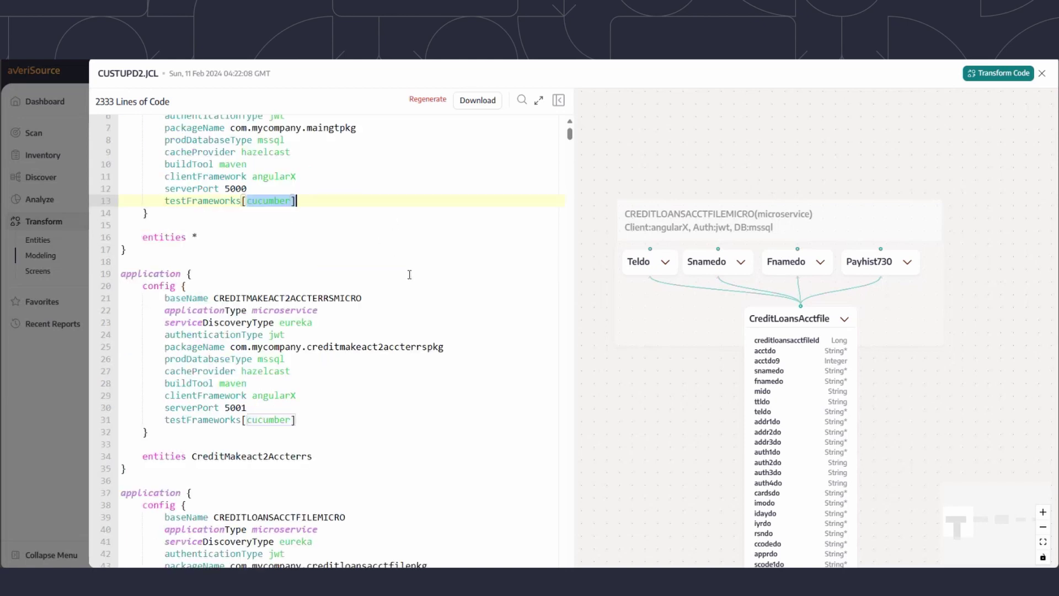
scroll(408, 265, "down", 2)
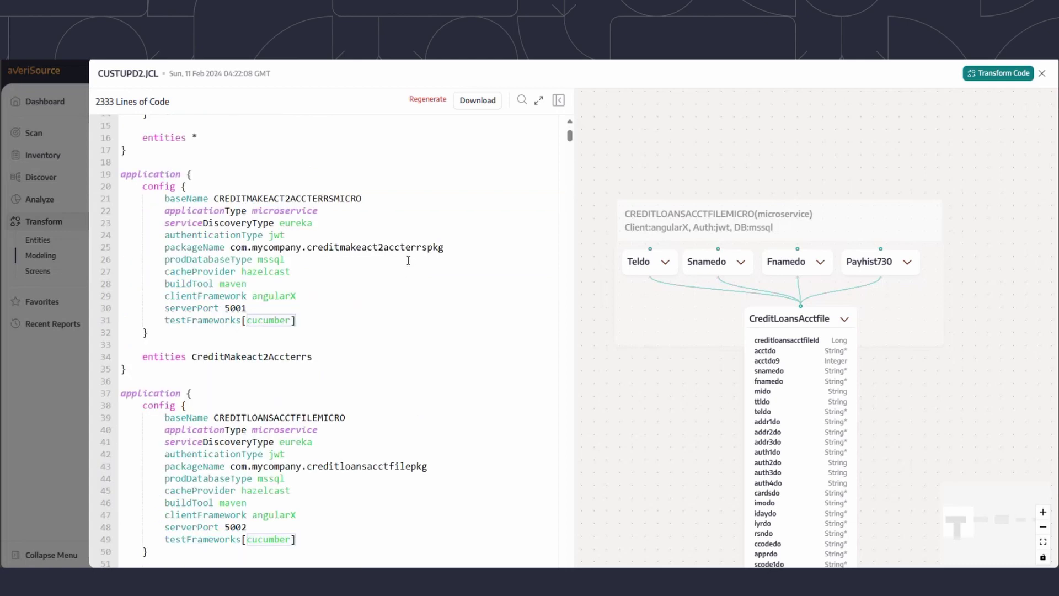
scroll(409, 261, "down", 2)
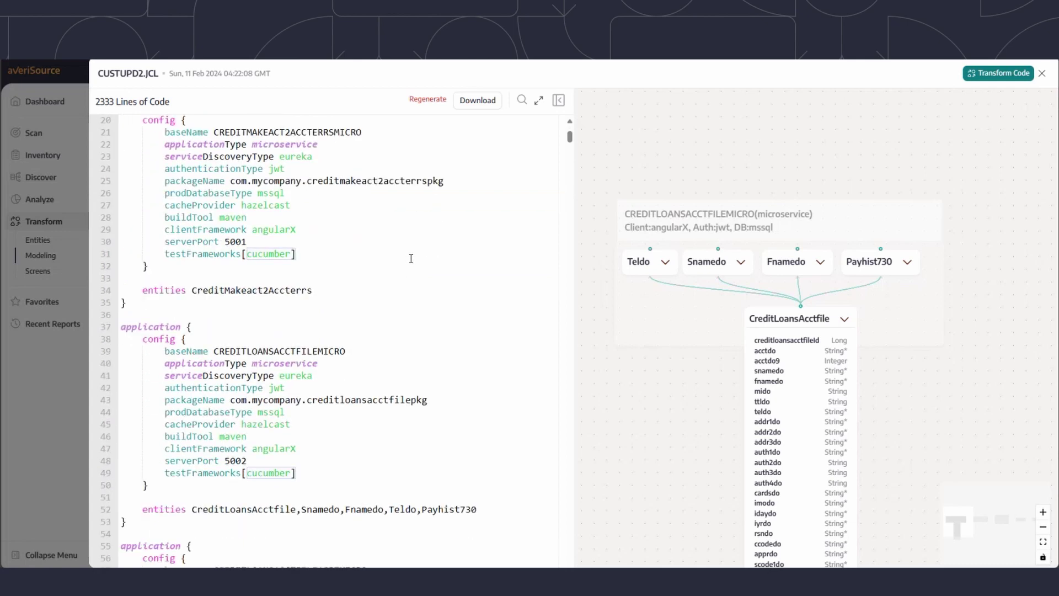
scroll(409, 257, "down", 2)
scroll(409, 243, "down", 12)
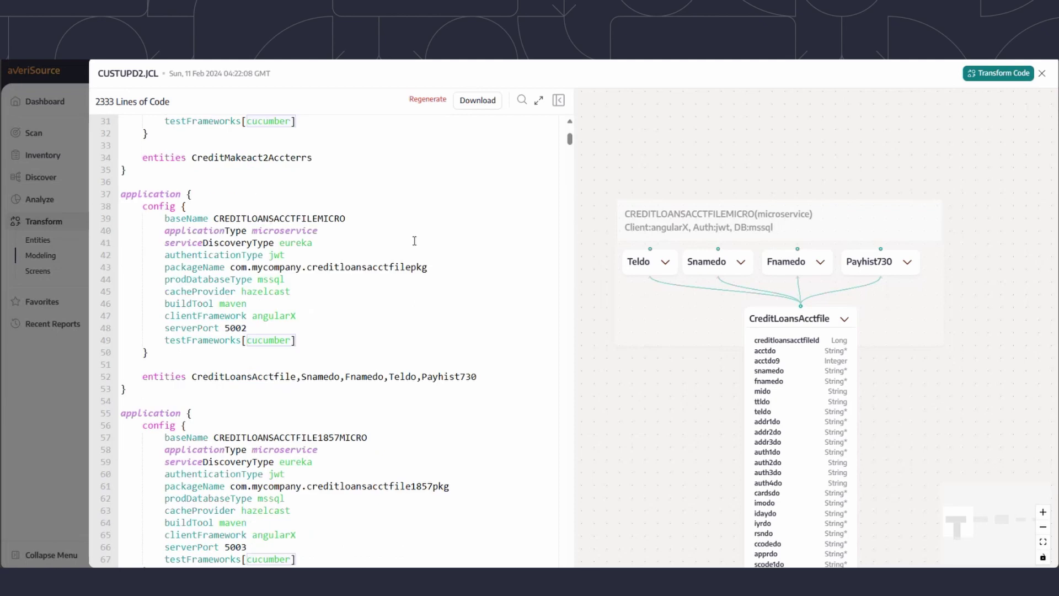
scroll(400, 236, "down", 10)
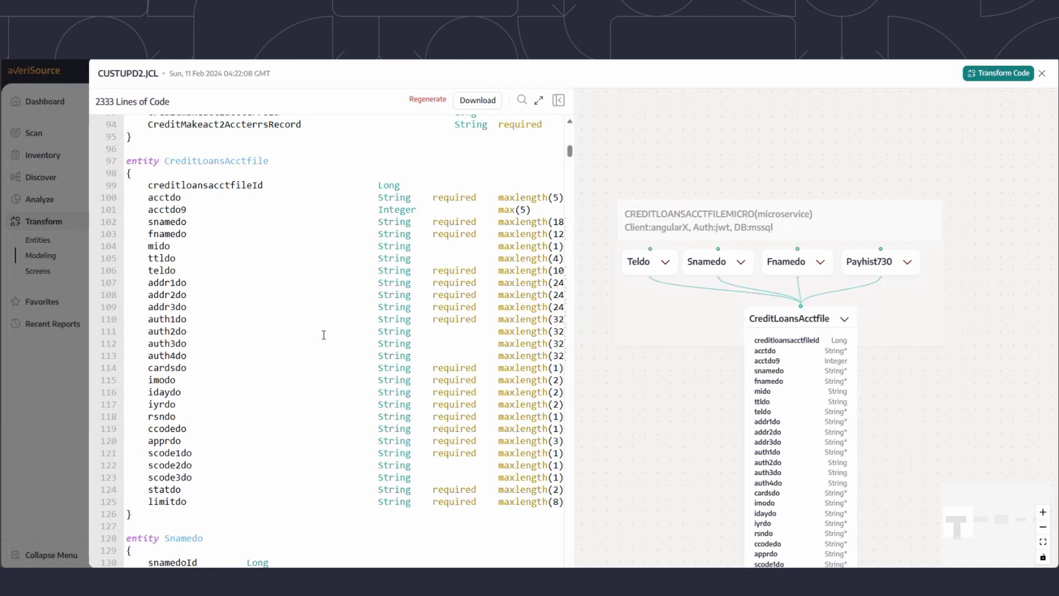
scroll(321, 337, "down", 17)
scroll(348, 317, "down", 20)
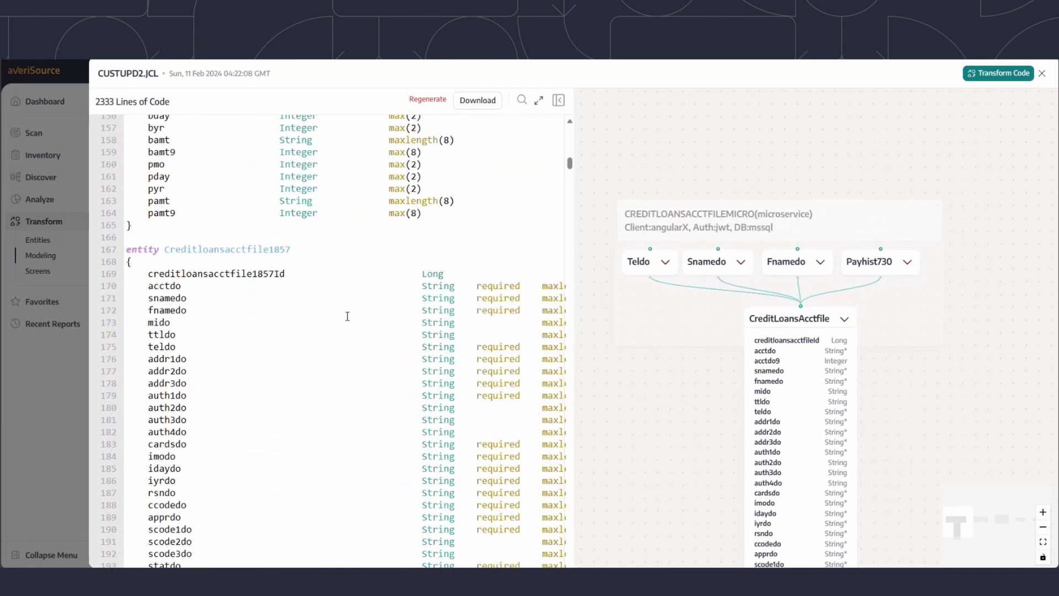
scroll(357, 311, "down", 20)
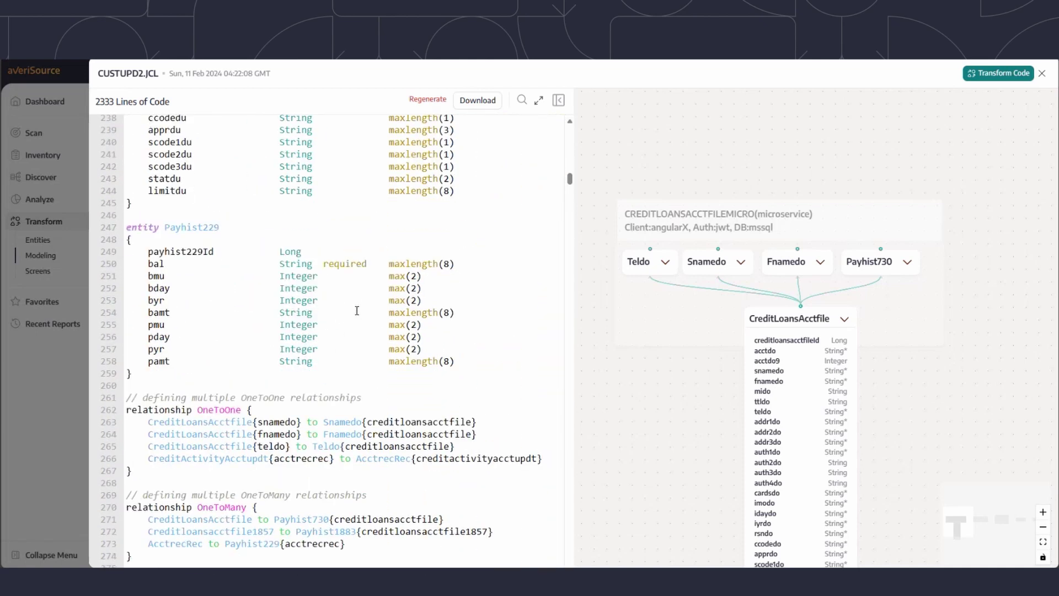
Compare the commented legacy COBOL with its translated Java code, focusing on the PROCESS-UPDATE paragraph, and close the model
scroll(353, 292, "up", 1)
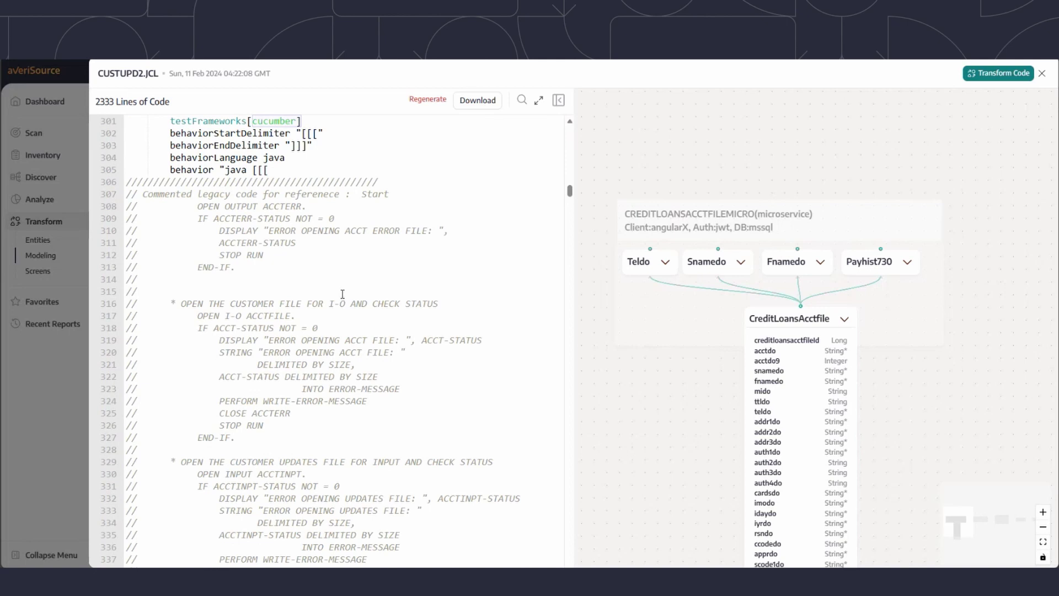
scroll(357, 293, "down", 8)
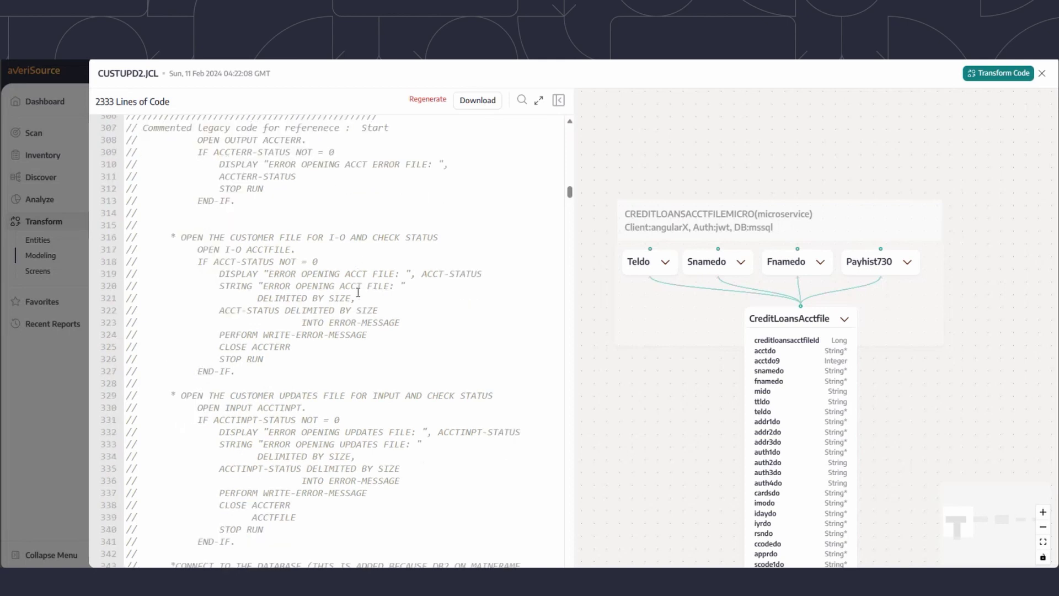
scroll(363, 277, "down", 12)
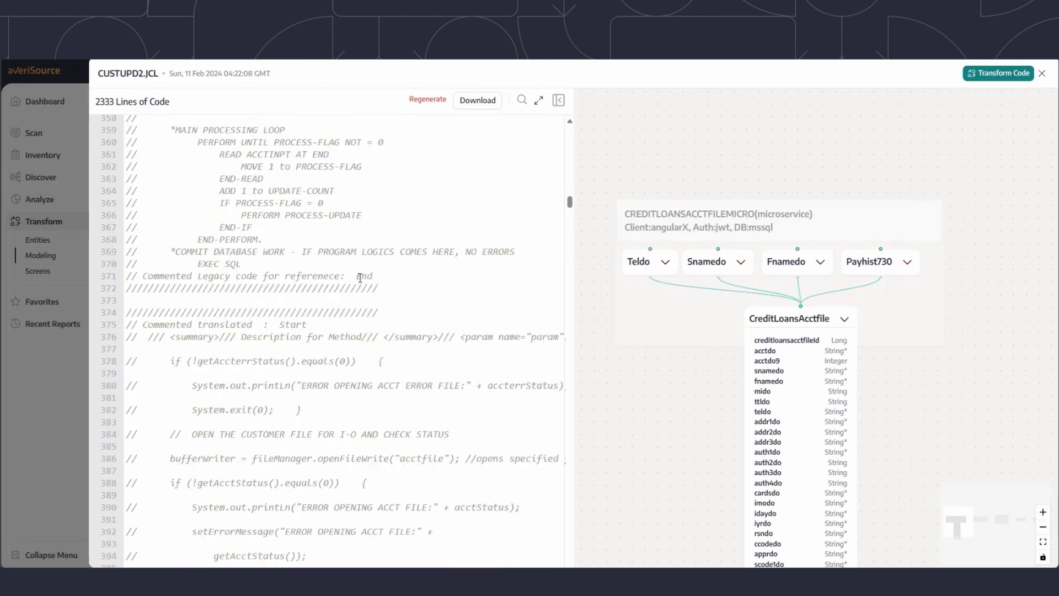
scroll(362, 277, "down", 15)
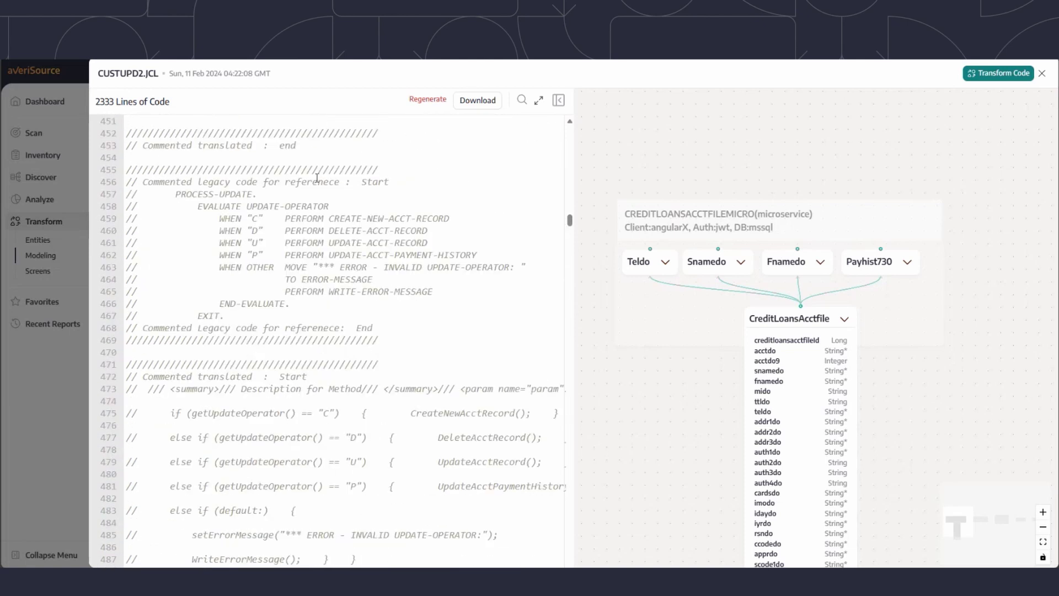
scroll(369, 223, "down", 1)
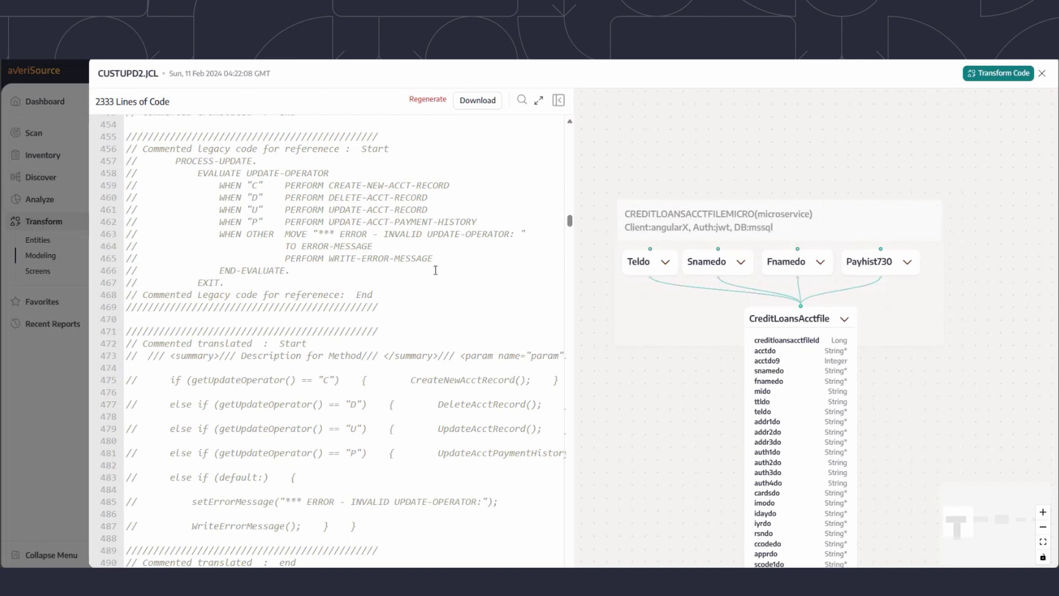
scroll(434, 274, "down", 3)
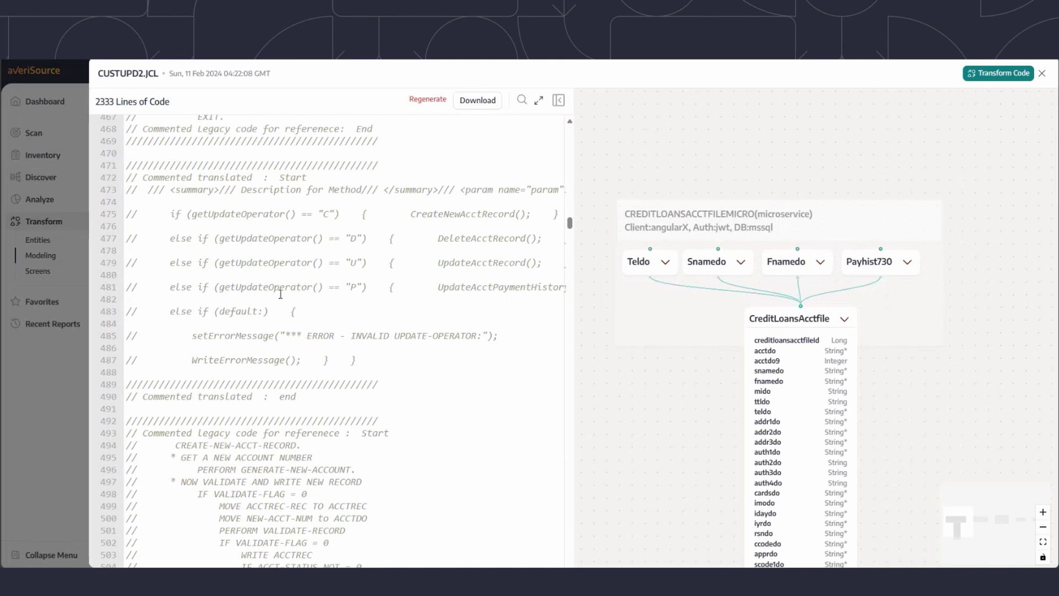
scroll(441, 232, "up", 4)
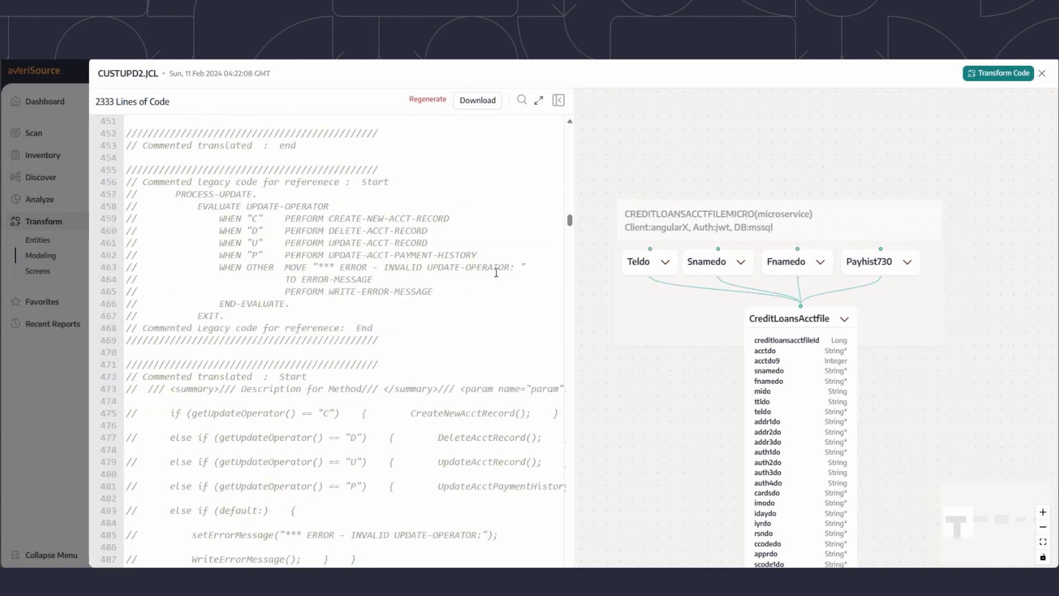
scroll(428, 301, "down", 3)
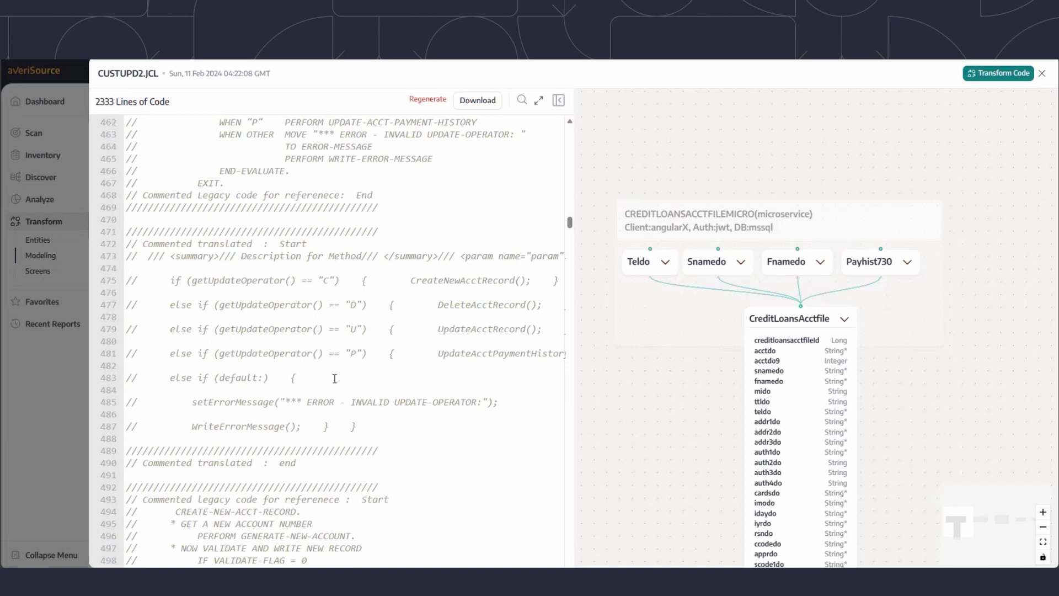
left_click(53, 383)
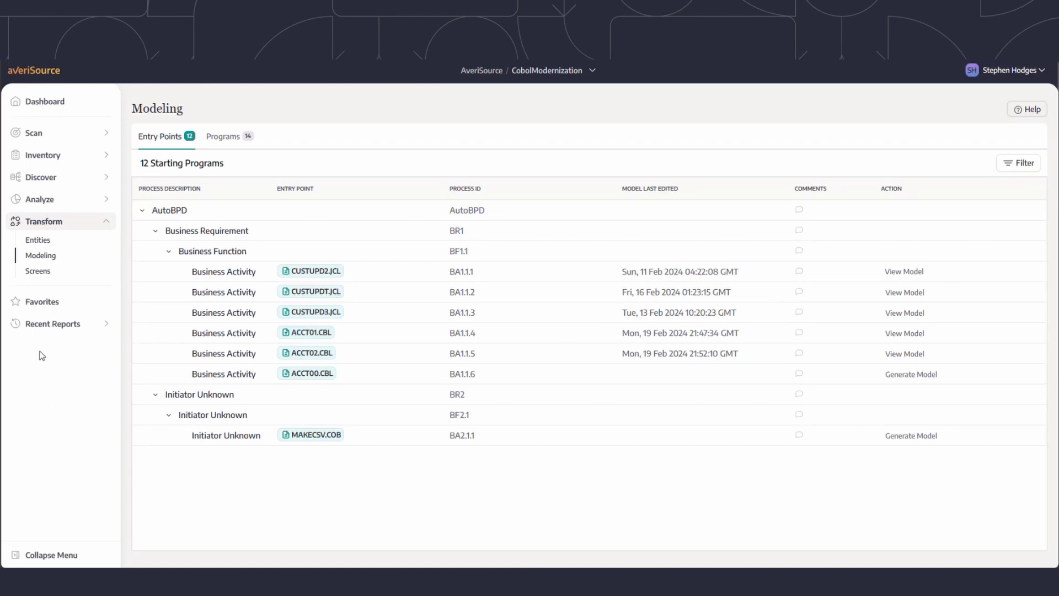
Preview the ACCTDTL screen among the Transform screens and show the download options for the Angular project and HTML rendering
left_click(47, 275)
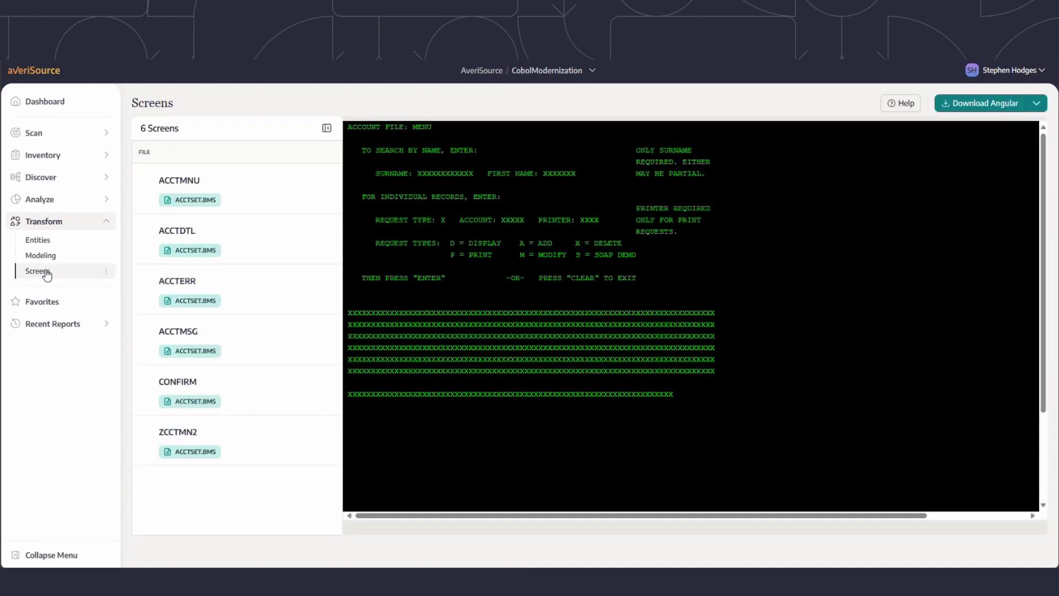
left_click(200, 253)
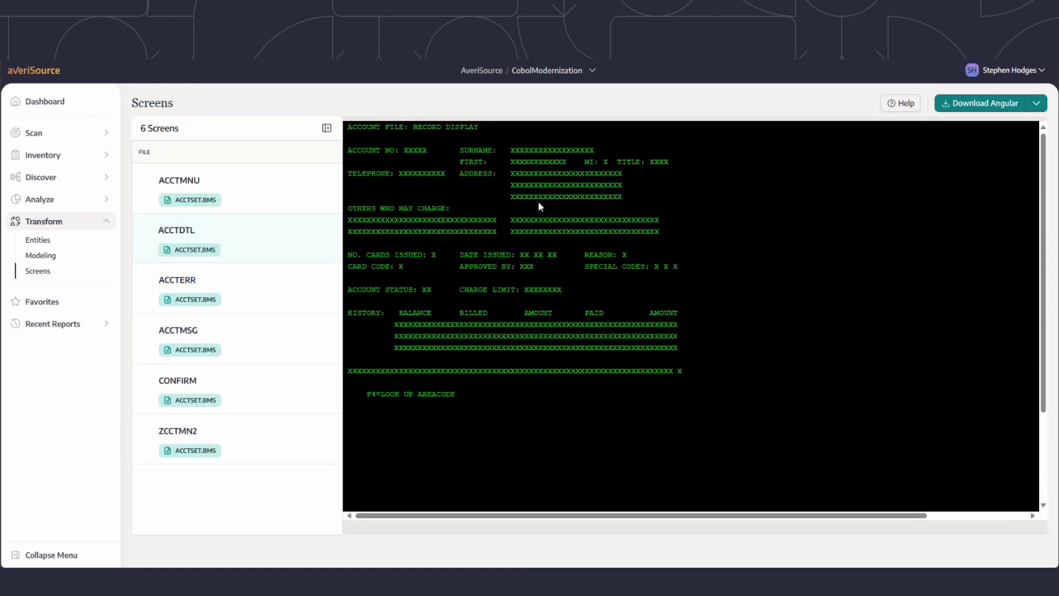
left_click(1040, 105)
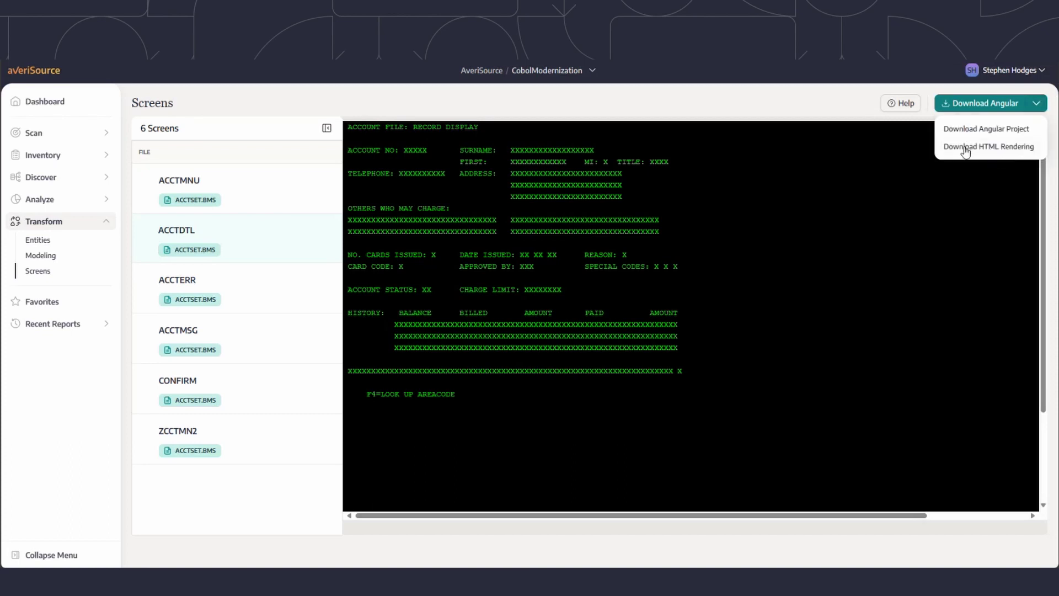